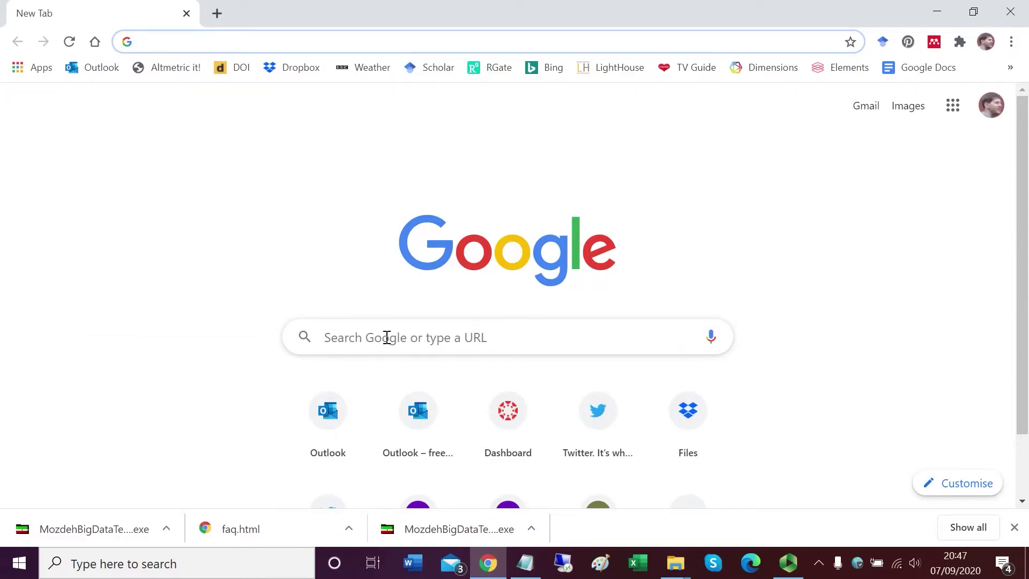
Search Google for mozdeh and open the Mozdeh site's download and installation page
{"action": "left_click", "coordinate": [386, 337]}
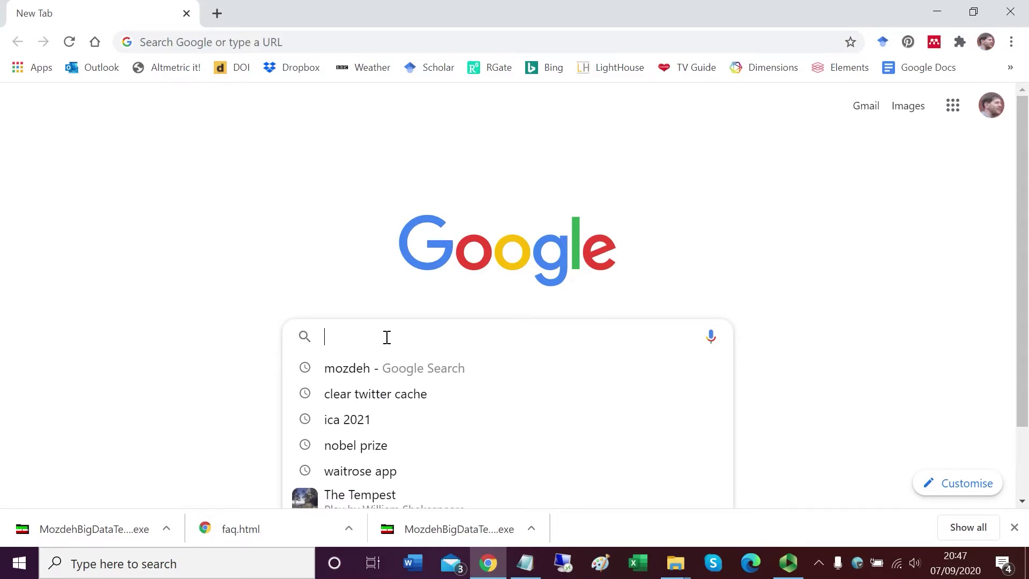
{"action": "type", "text": "mozdeh"}
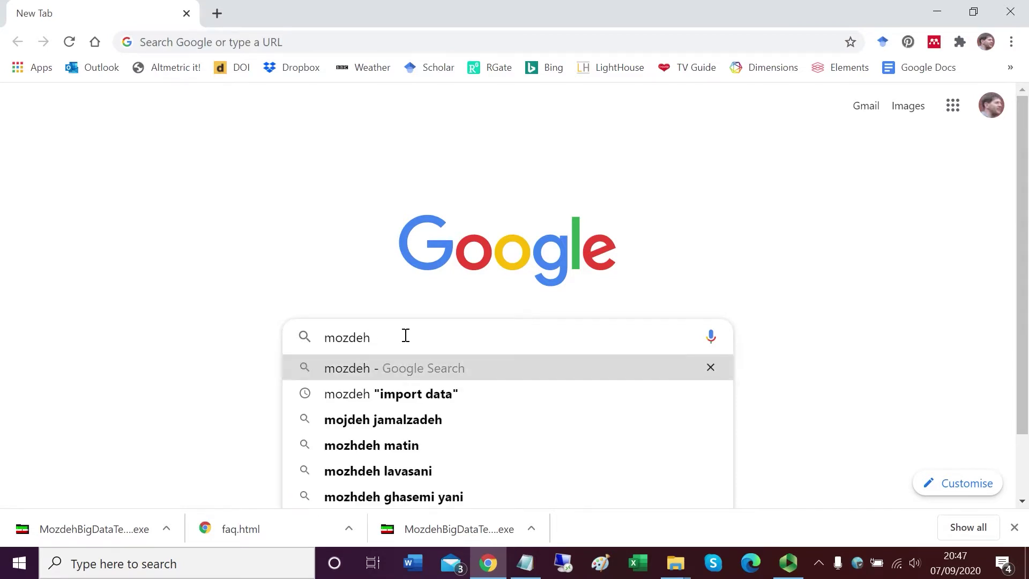
{"action": "key", "text": "Return"}
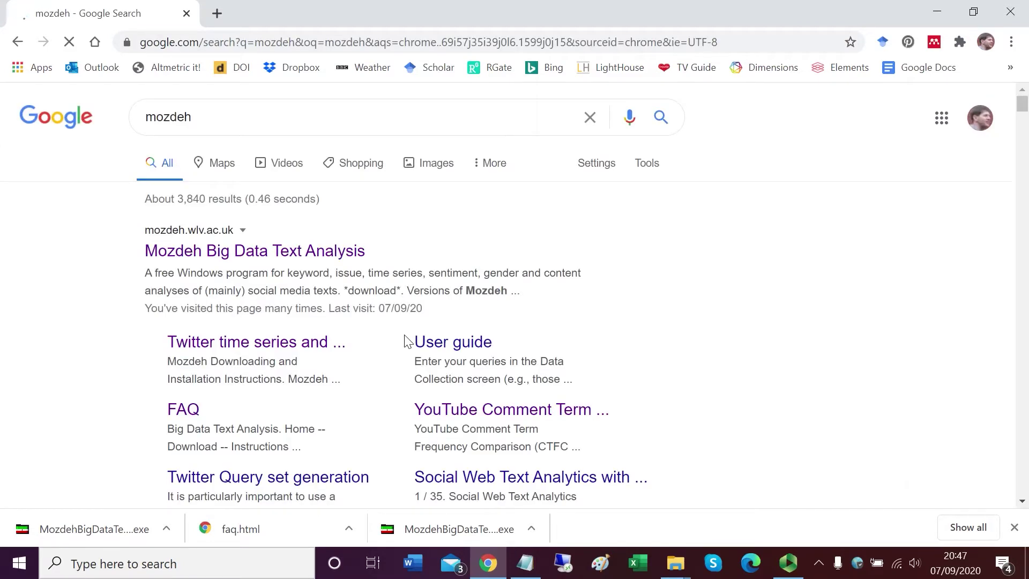
{"action": "left_click", "coordinate": [263, 254]}
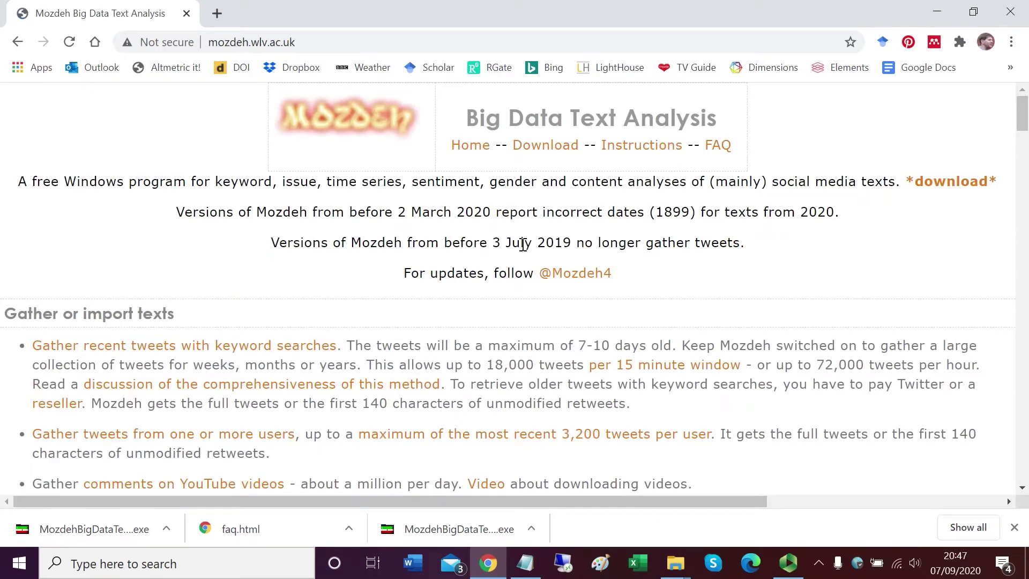
{"action": "left_click", "coordinate": [548, 149]}
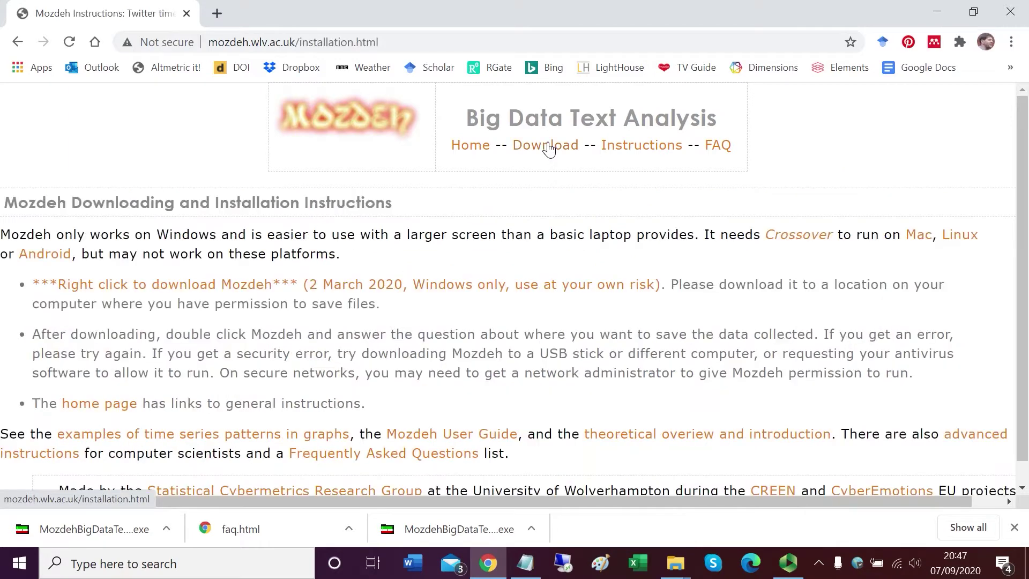
Save MozdehBigDataTextAnalysis.exe into the test folder via Save link as
{"action": "right_click", "coordinate": [173, 290]}
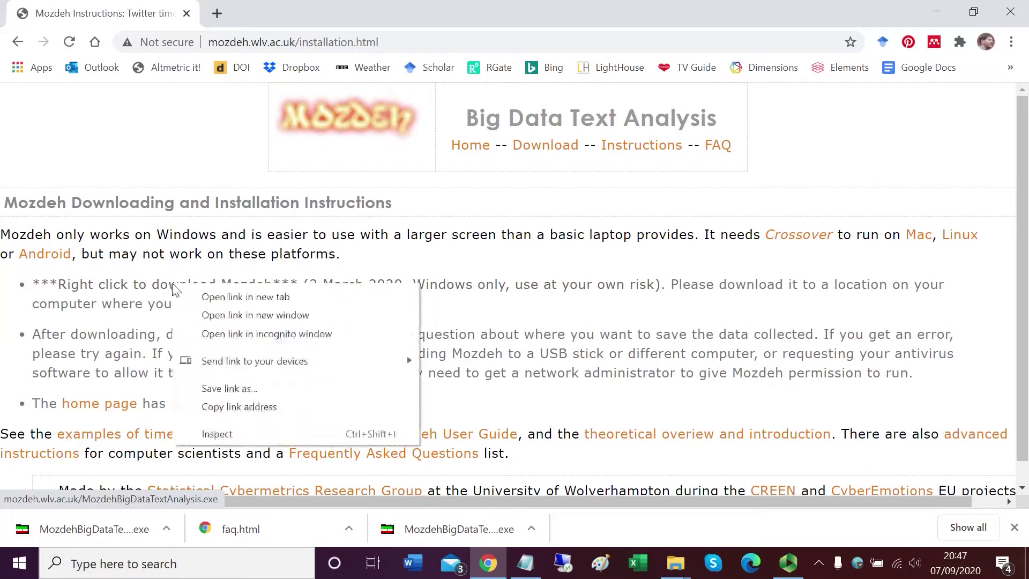
{"action": "left_click", "coordinate": [252, 385]}
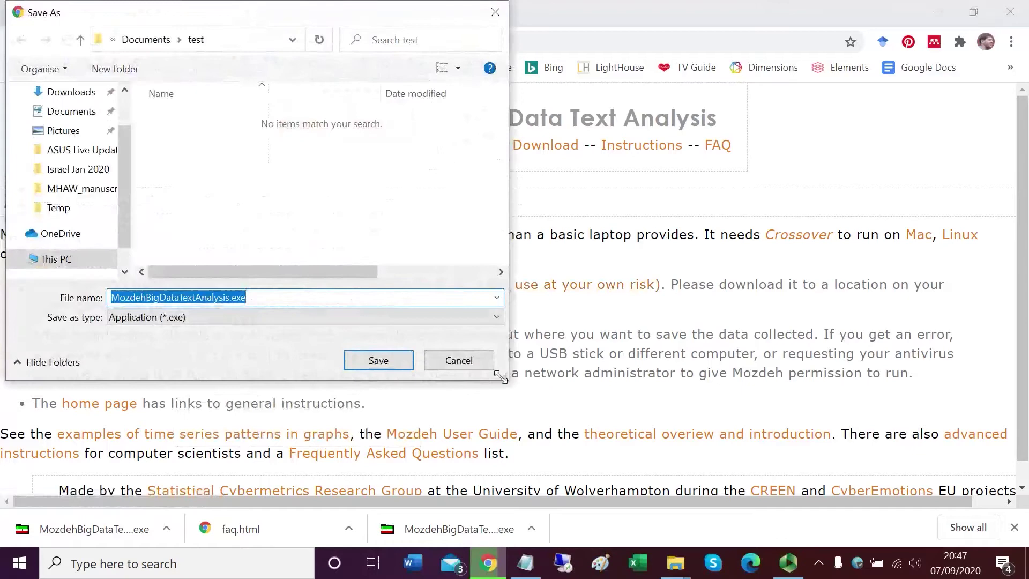
{"action": "left_click", "coordinate": [379, 361]}
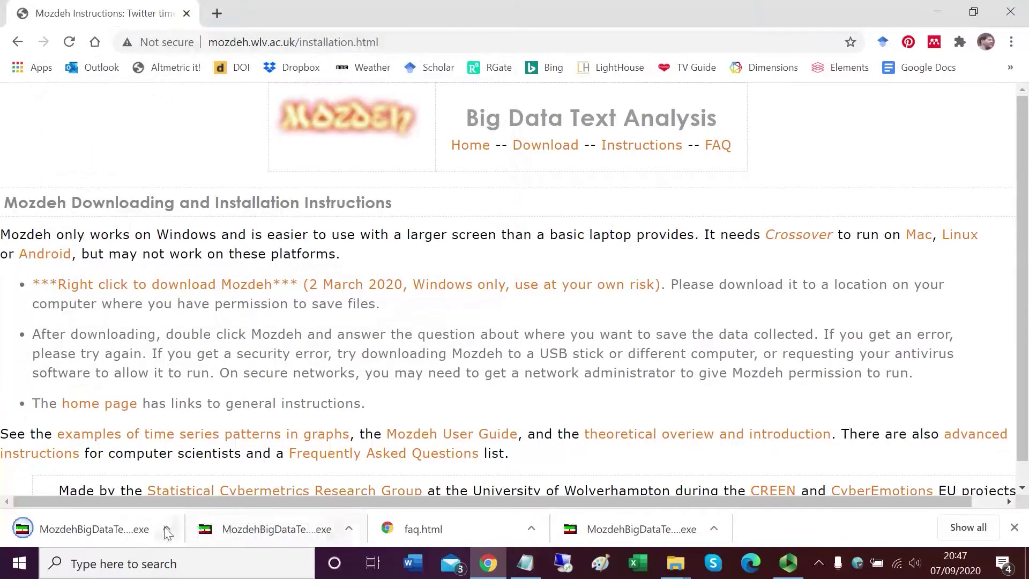
{"action": "left_click", "coordinate": [165, 529]}
Show MozdehBigDataTextAnalysis.exe in its folder and run it, choosing Run anyway past SmartScreen
{"action": "left_click", "coordinate": [223, 472]}
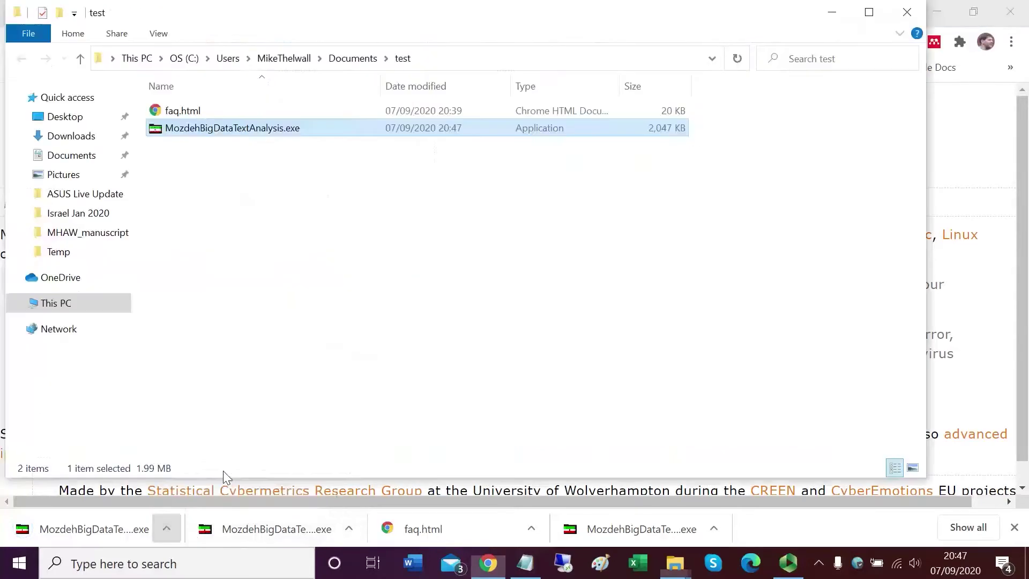
{"action": "double_click", "coordinate": [231, 129]}
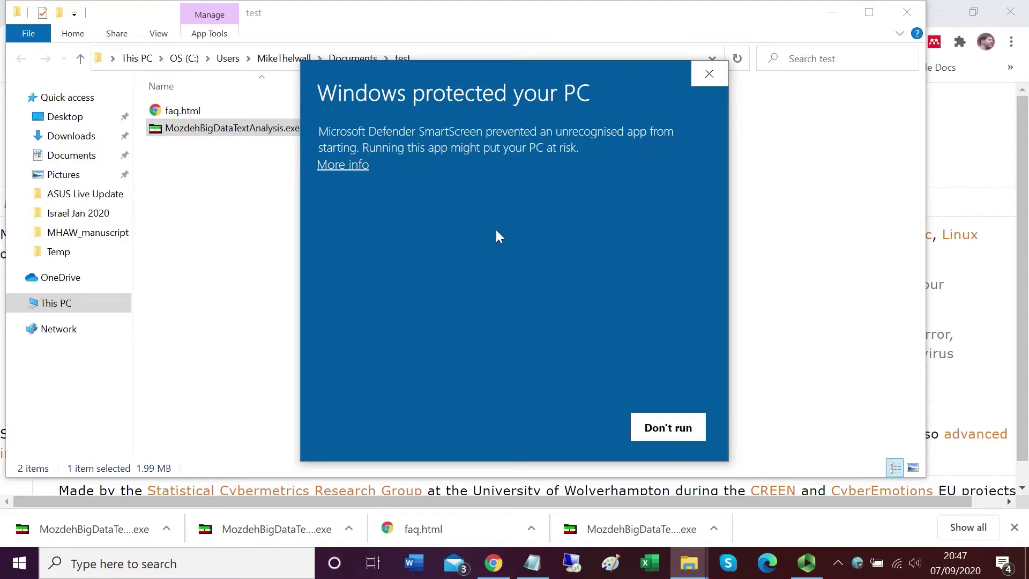
{"action": "left_click", "coordinate": [354, 166]}
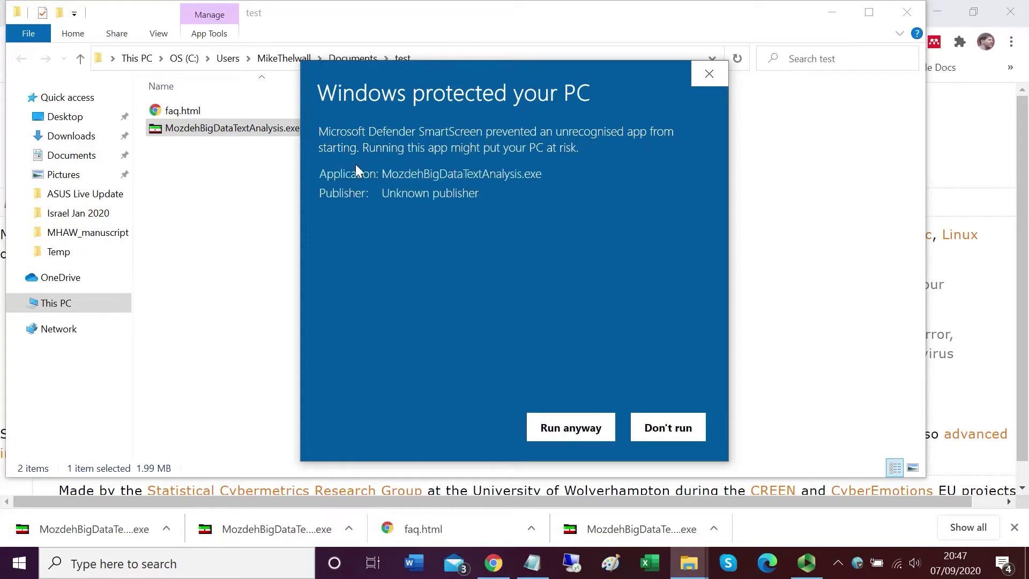
{"action": "left_click", "coordinate": [567, 430]}
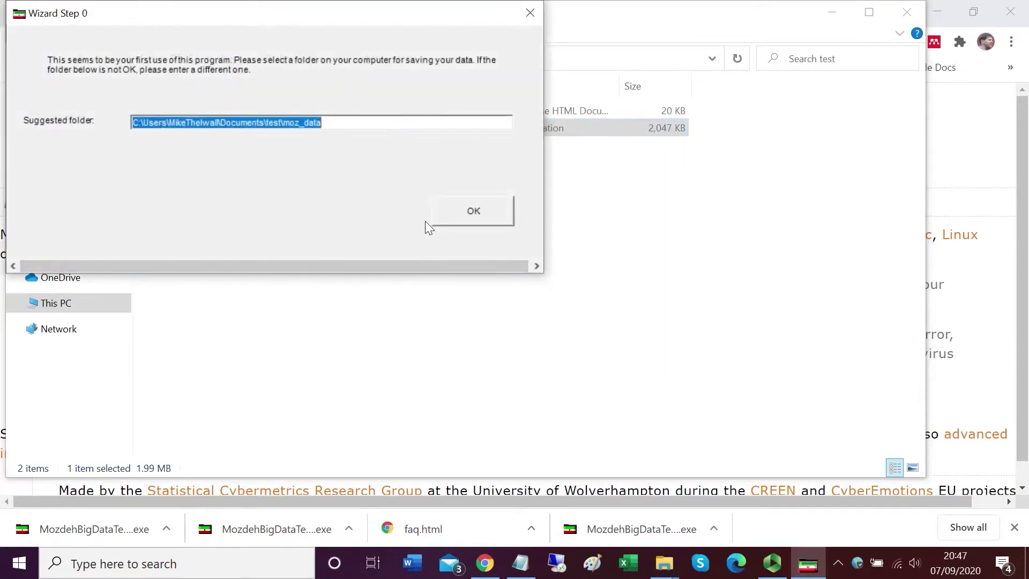
Accept the suggested moz_data folder and start a new project named Test1
{"action": "left_click_drag", "start_coordinate": [369, 16], "coordinate": [511, 148]}
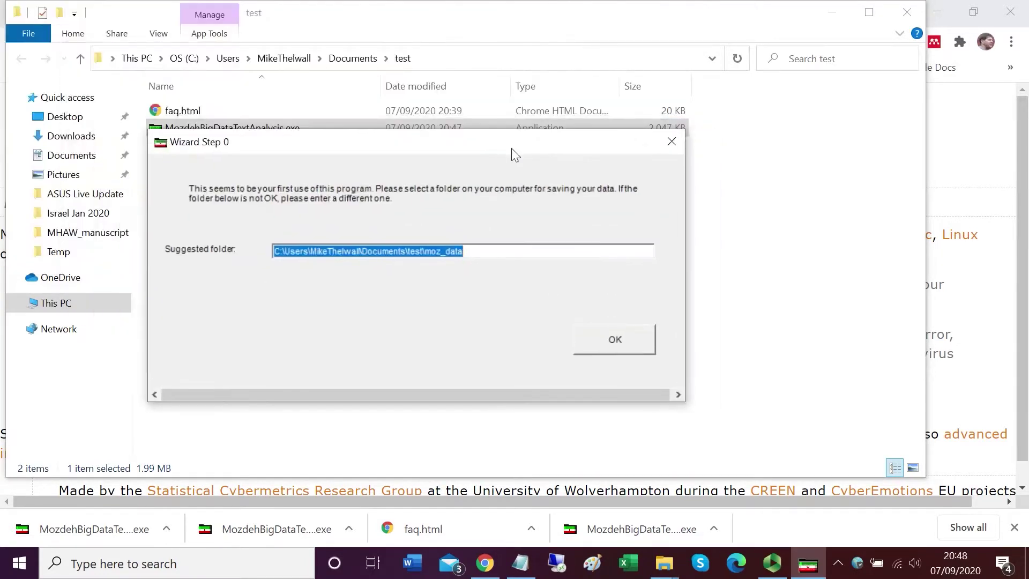
{"action": "left_click", "coordinate": [616, 343]}
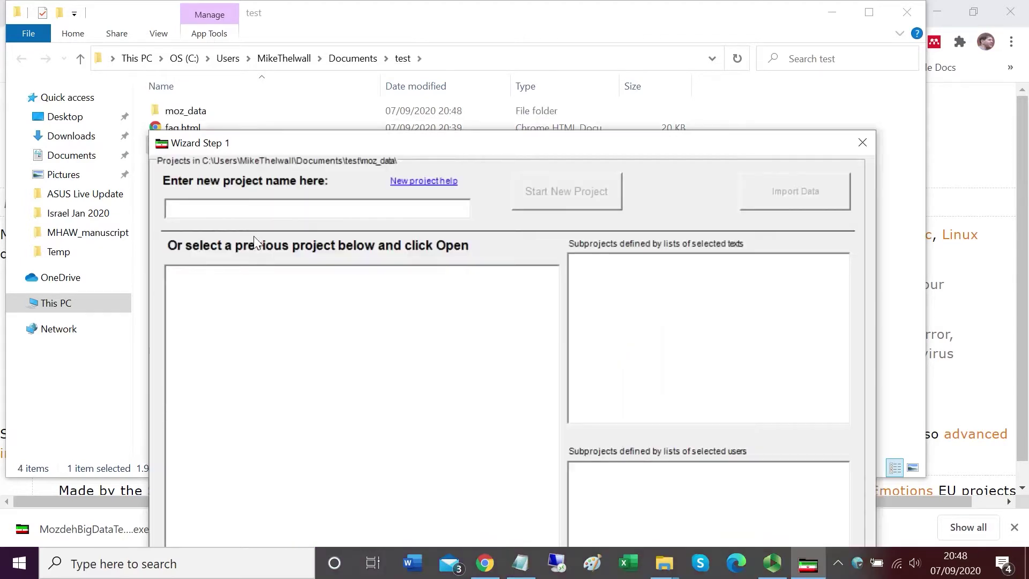
{"action": "left_click", "coordinate": [219, 207]}
{"action": "type", "text": "Test1"}
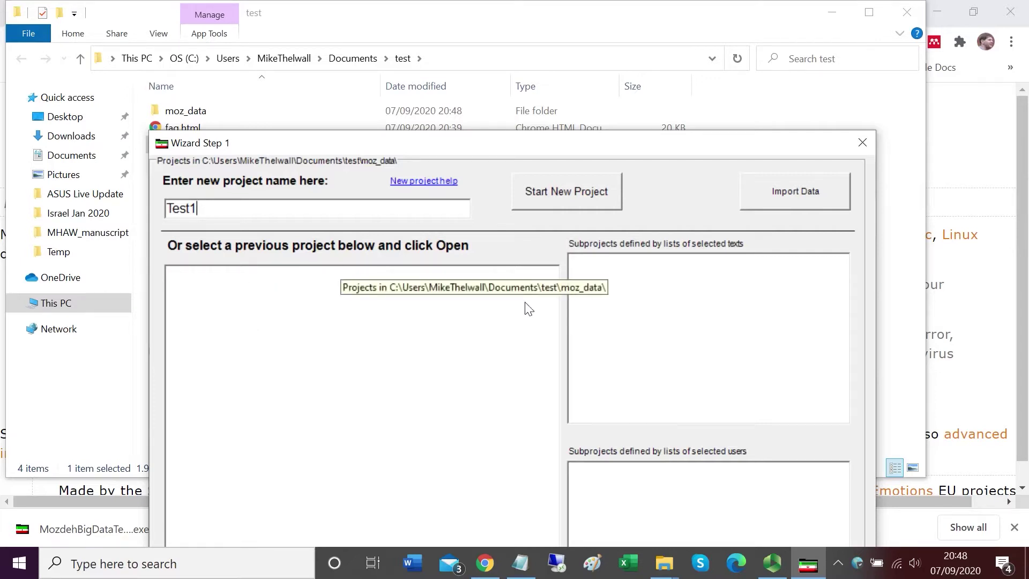
{"action": "left_click", "coordinate": [556, 191]}
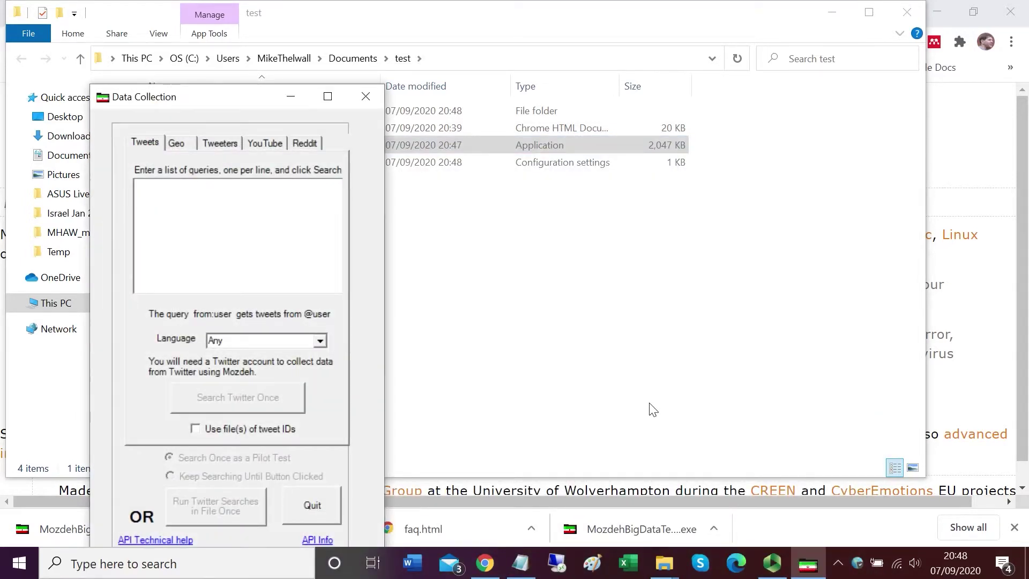
Search Twitter once for covid19 and coronavirus, restricted to English (en) tweets
{"action": "left_click", "coordinate": [248, 203]}
{"action": "type", "text": "c"}
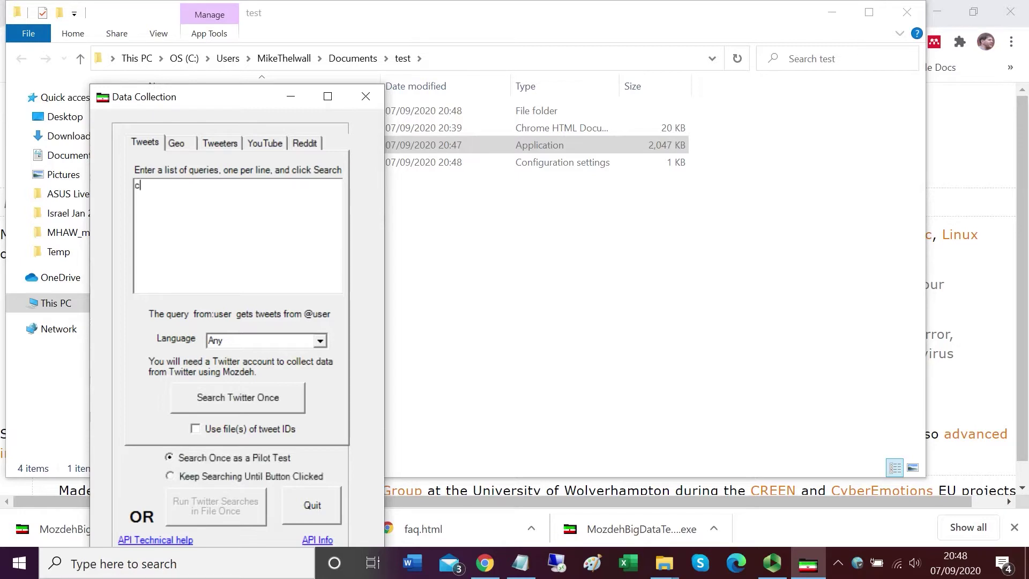
{"action": "type", "text": "ovid19"}
{"action": "key", "text": "Return"}
{"action": "type", "text": "coronavirus"}
{"action": "left_click", "coordinate": [320, 346]}
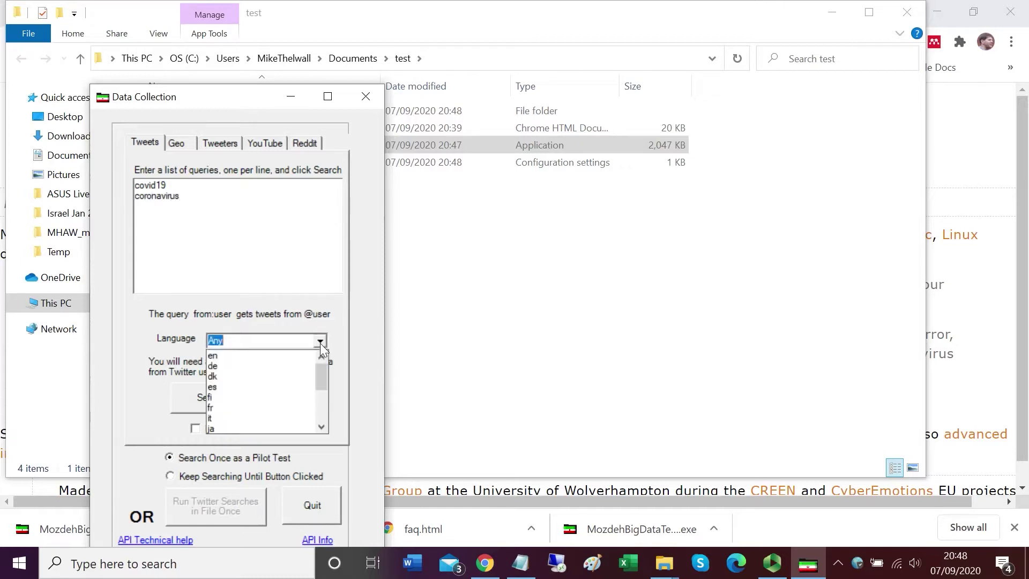
{"action": "left_click", "coordinate": [237, 358]}
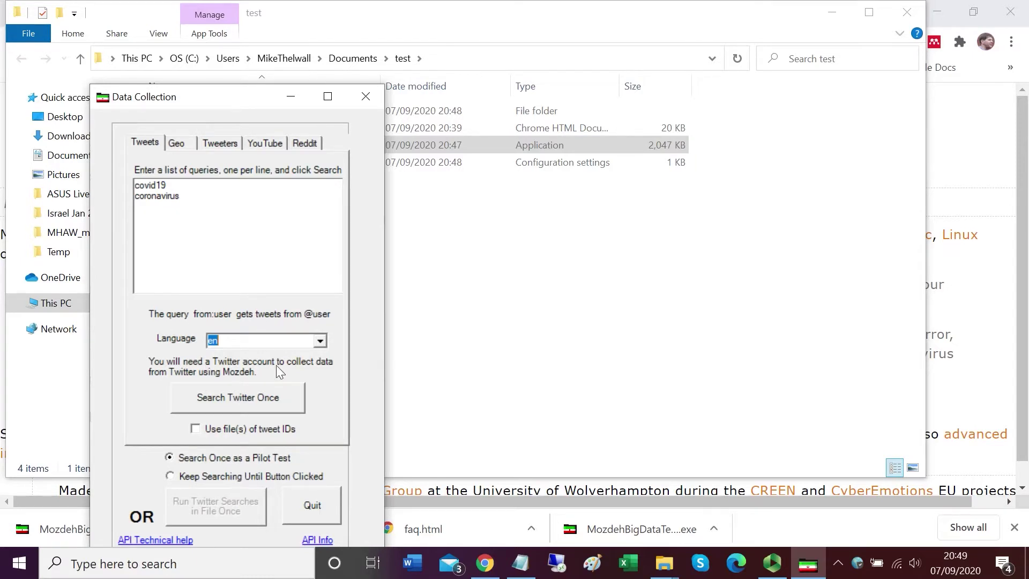
{"action": "left_click", "coordinate": [239, 400]}
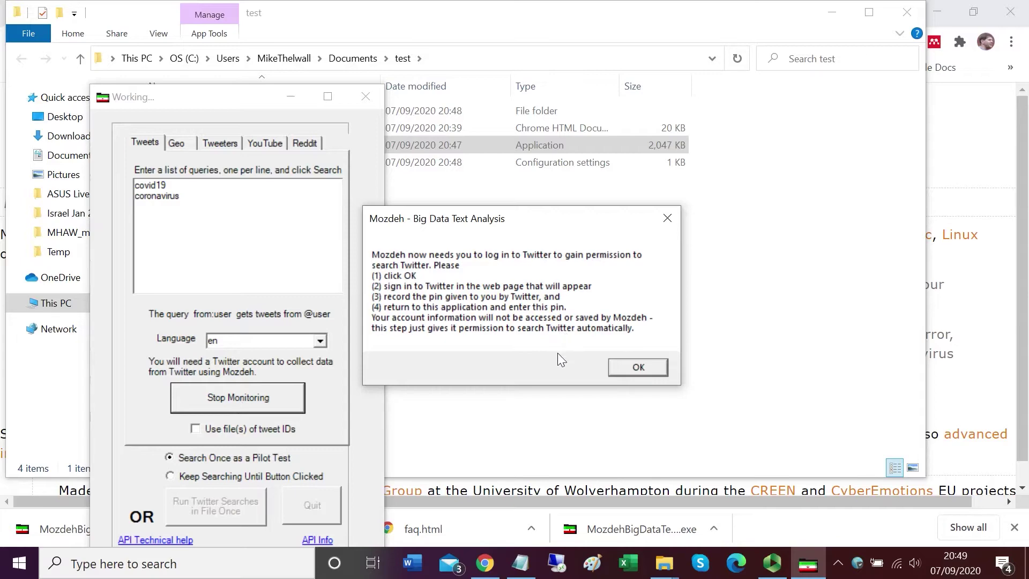
Authorise the Mozdeh app on Twitter and paste the copied PIN into Mozdeh's PIN prompt
{"action": "left_click", "coordinate": [631, 369]}
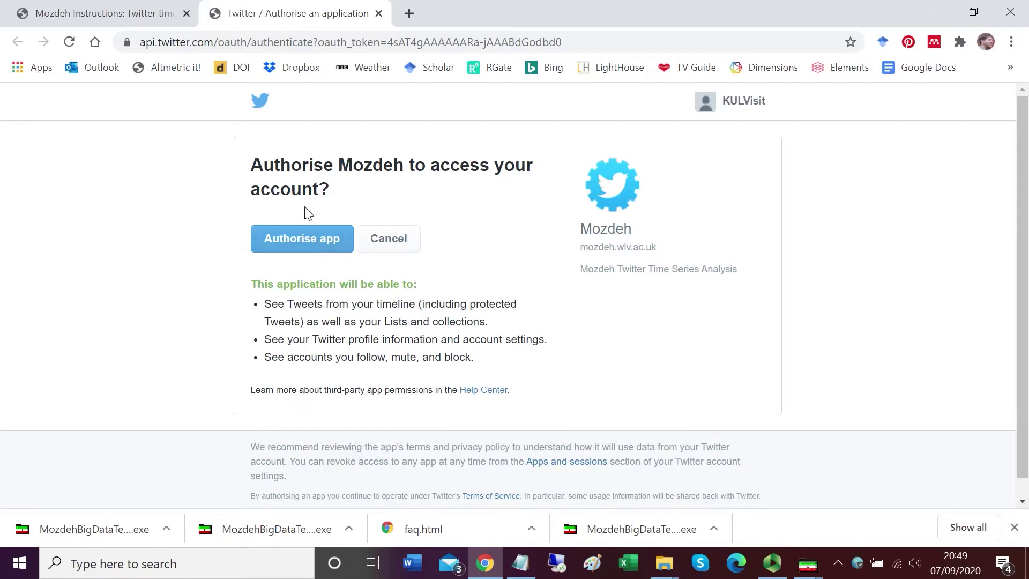
{"action": "left_click", "coordinate": [295, 242]}
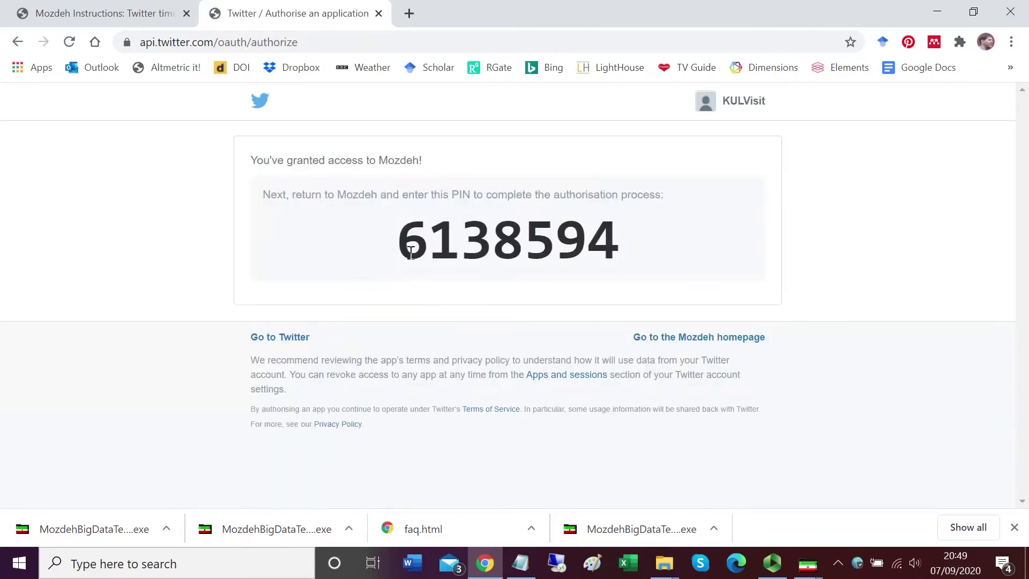
{"action": "left_click_drag", "start_coordinate": [403, 242], "coordinate": [624, 229]}
{"action": "key", "text": "ctrl+c"}
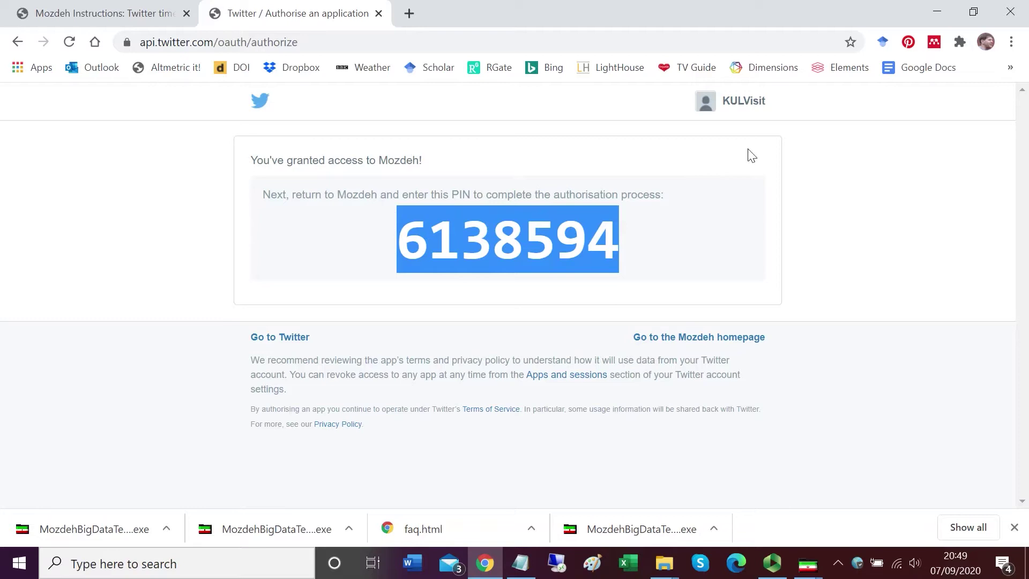
{"action": "mouse_move", "coordinate": [807, 565]}
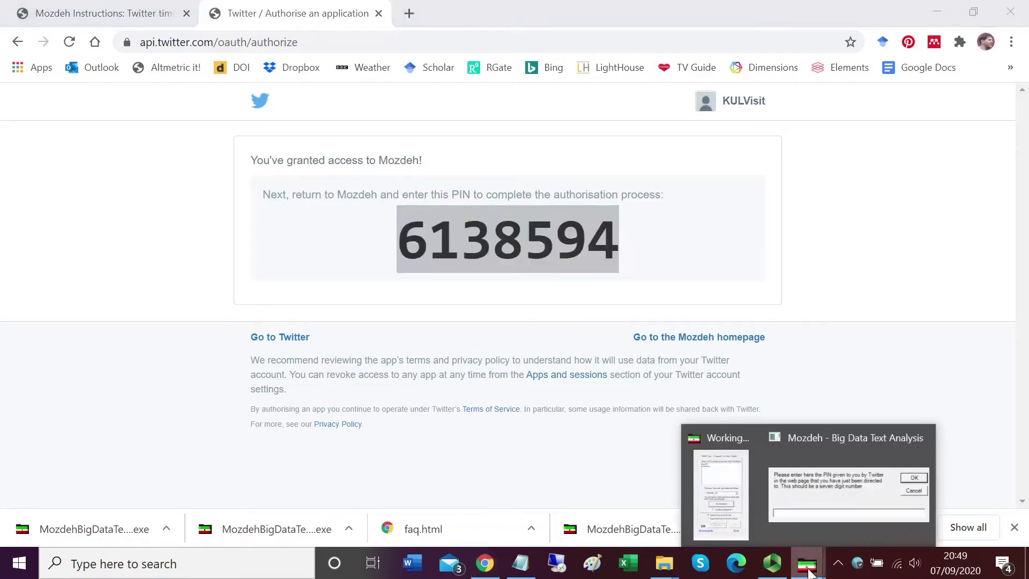
{"action": "left_click", "coordinate": [798, 491]}
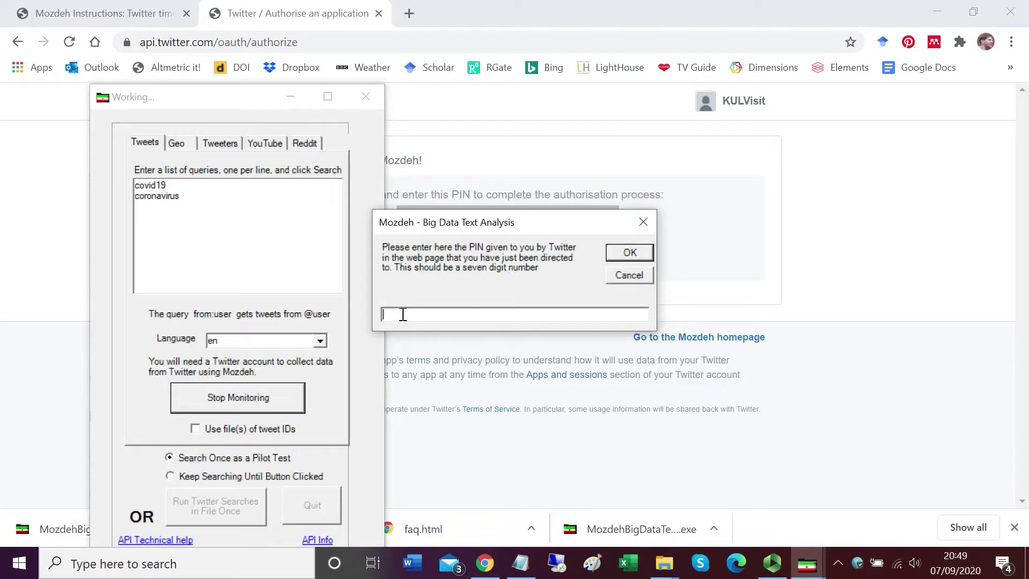
{"action": "key", "text": "ctrl+v"}
{"action": "left_click_drag", "start_coordinate": [456, 219], "coordinate": [460, 299]}
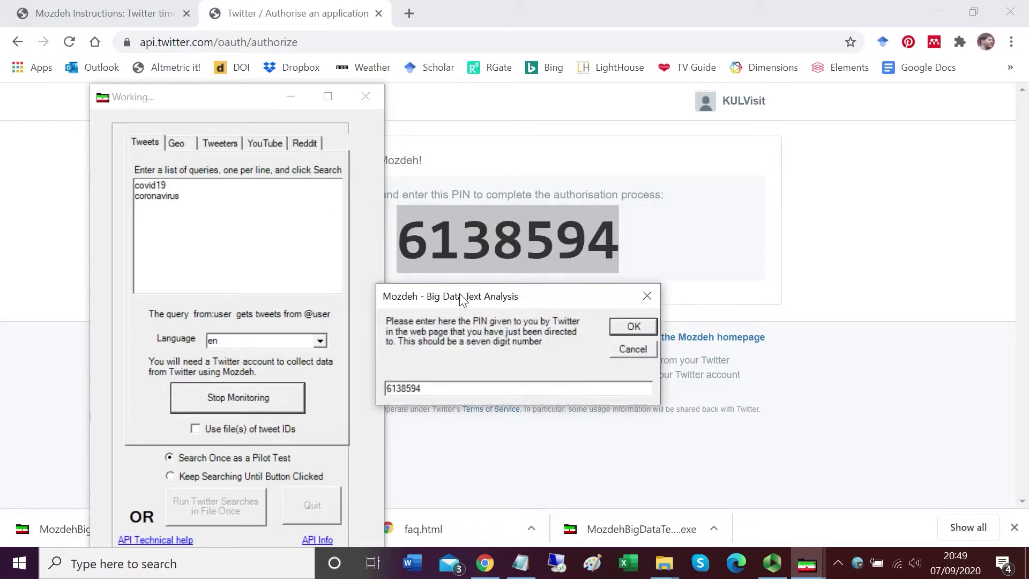
Submit the authorisation PIN so the search collects tweets, such as 2000 for coronavirus
{"action": "left_click", "coordinate": [629, 326]}
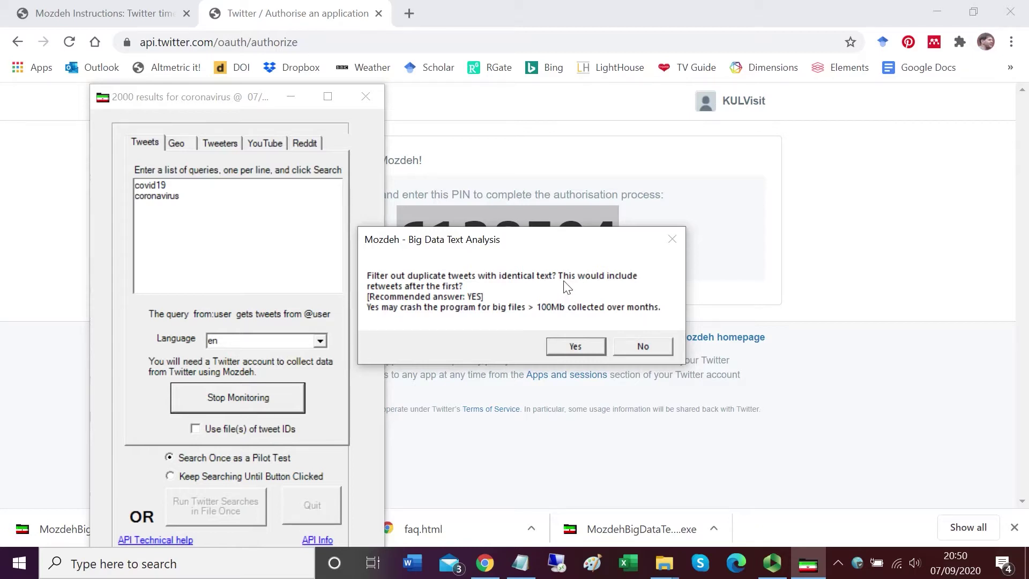
Filter duplicate tweets, choose English-alphabet languages and English sentiment, and confirm Test1 is ready
{"action": "left_click", "coordinate": [565, 343]}
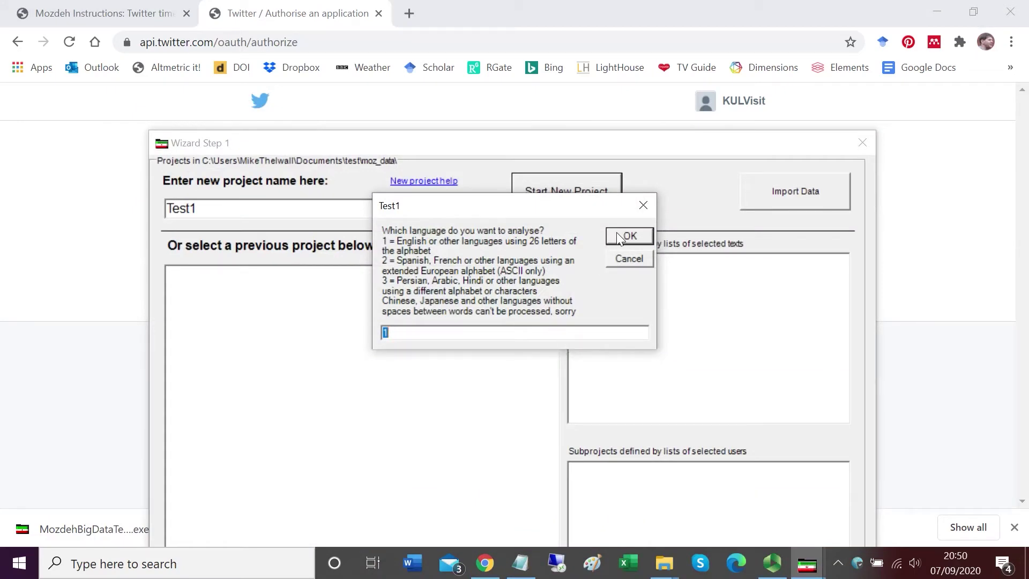
{"action": "left_click", "coordinate": [616, 233]}
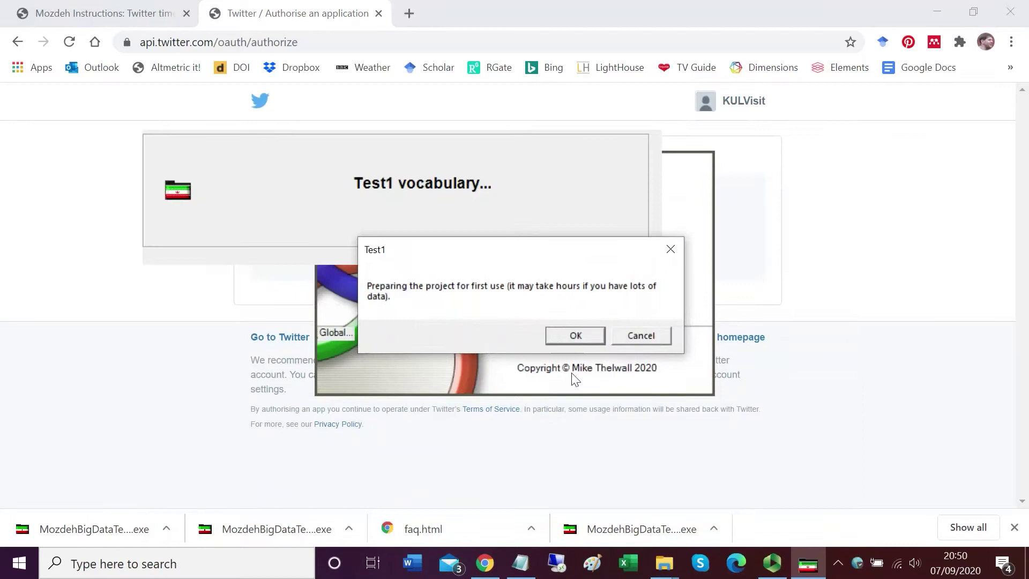
{"action": "left_click", "coordinate": [569, 336]}
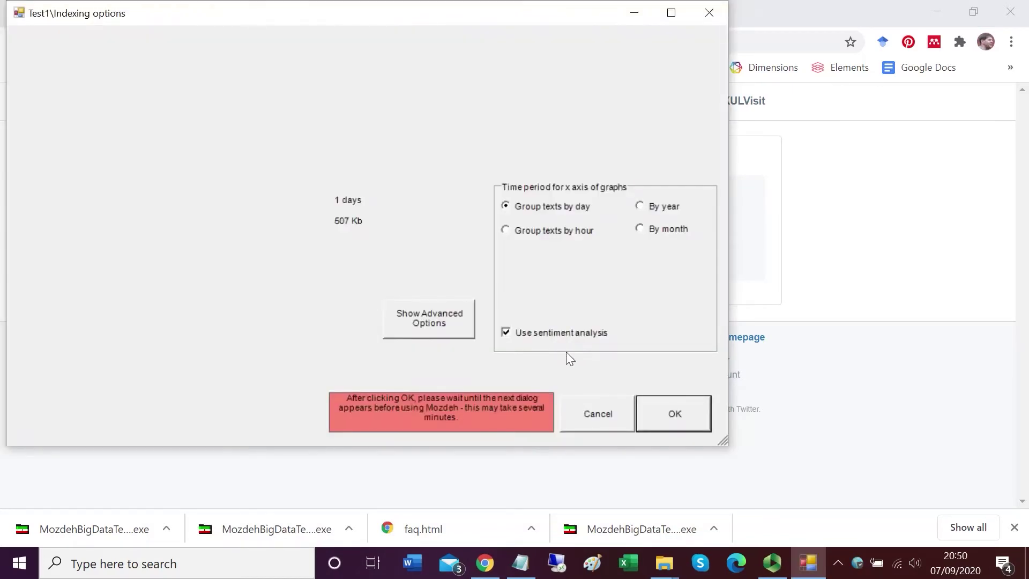
{"action": "left_click", "coordinate": [680, 413]}
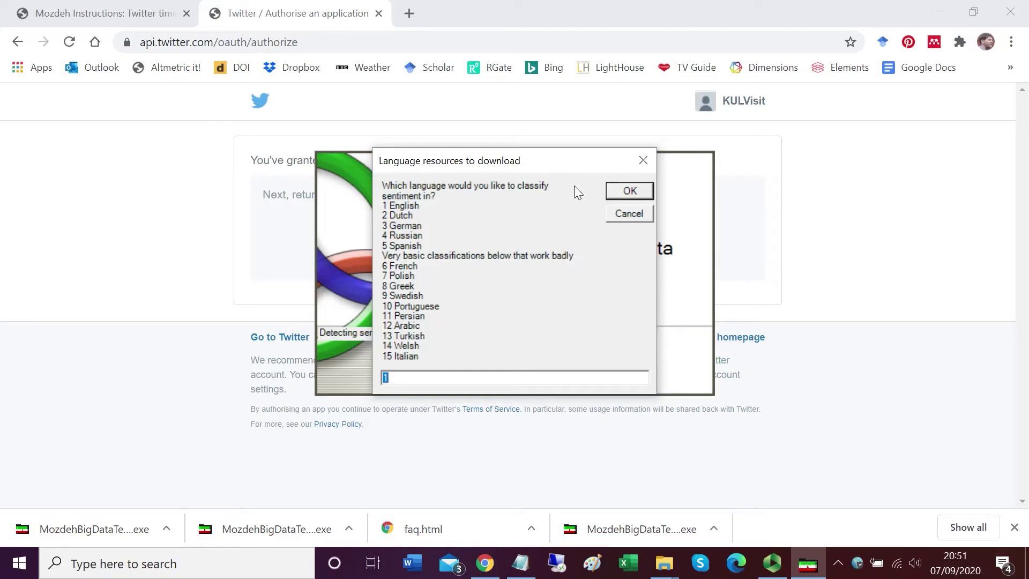
{"action": "left_click", "coordinate": [620, 190]}
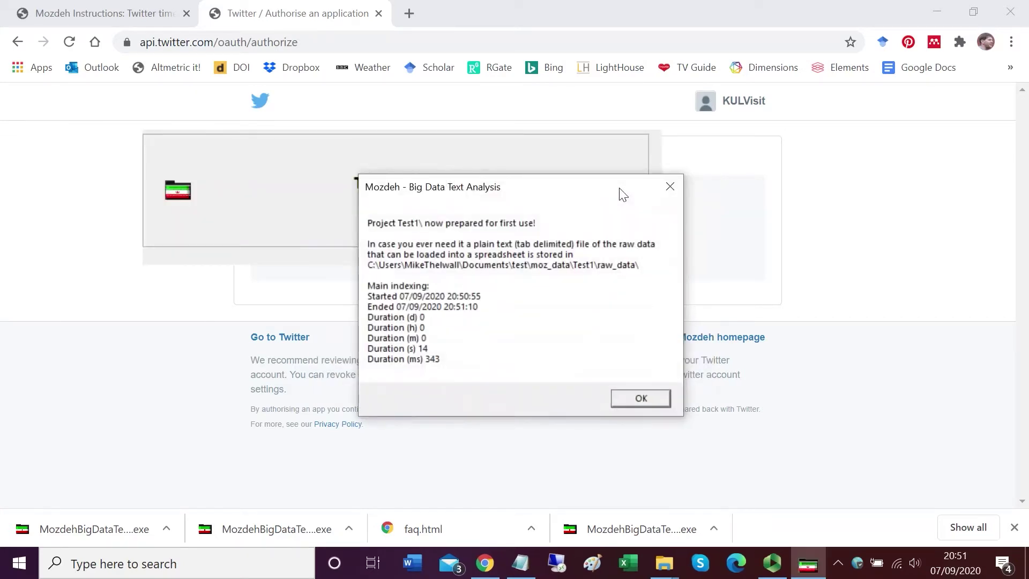
{"action": "left_click", "coordinate": [626, 399]}
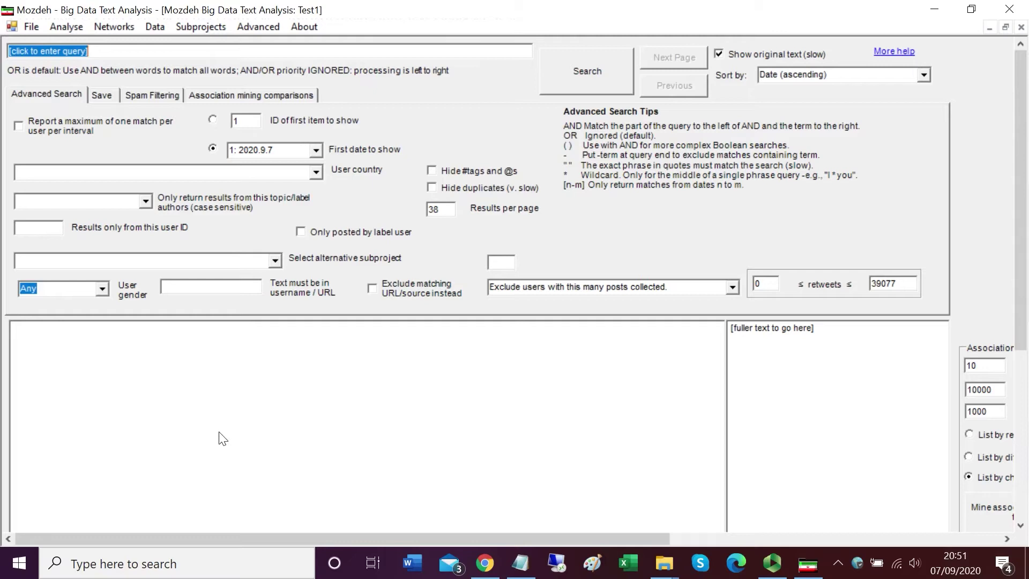
Run an empty-query search listing all 1904 tweets, averaging positive 1.5704 and negative 2.0173
{"action": "left_click", "coordinate": [585, 70]}
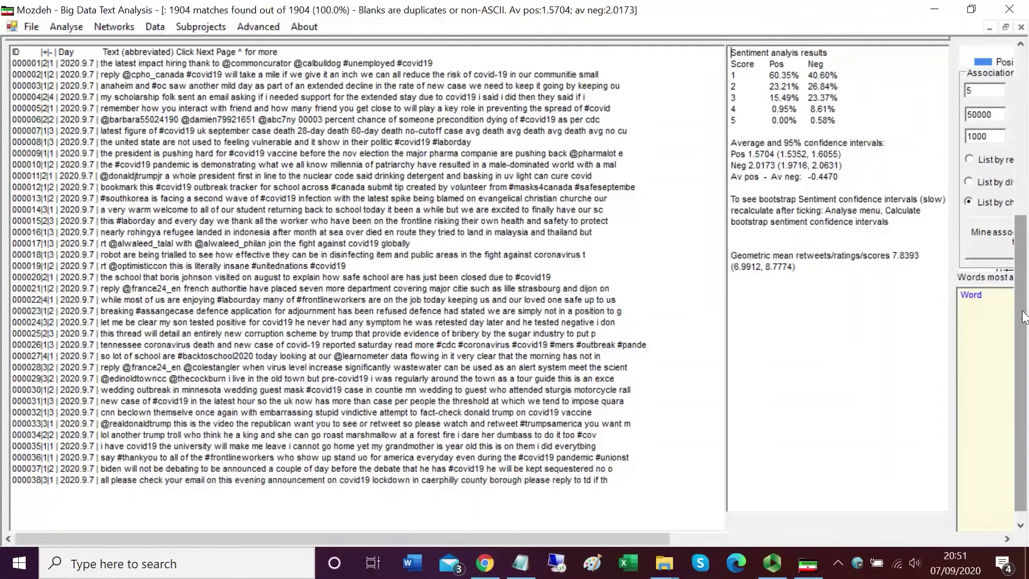
{"action": "left_click", "coordinate": [1024, 316]}
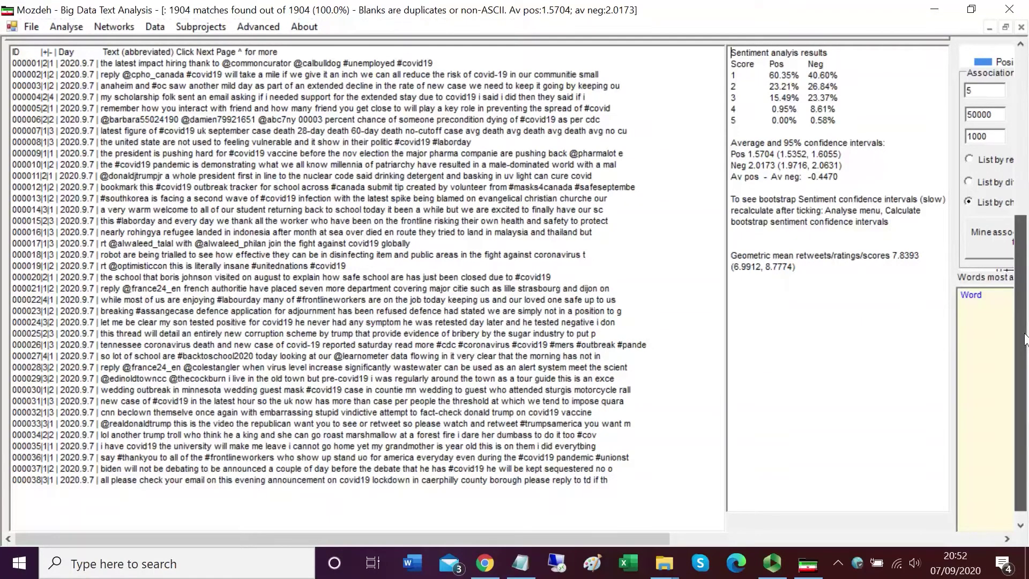
{"action": "left_click_drag", "start_coordinate": [1025, 339], "coordinate": [971, 136]}
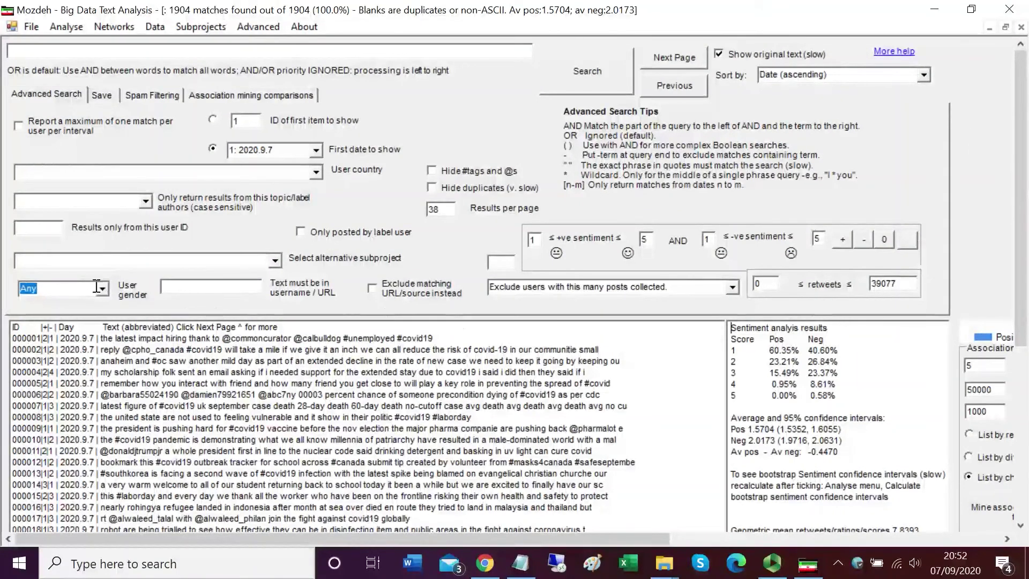
Search the tweets for 'mile' (5 of 1904 results), then delete the query
{"action": "left_click", "coordinate": [58, 50]}
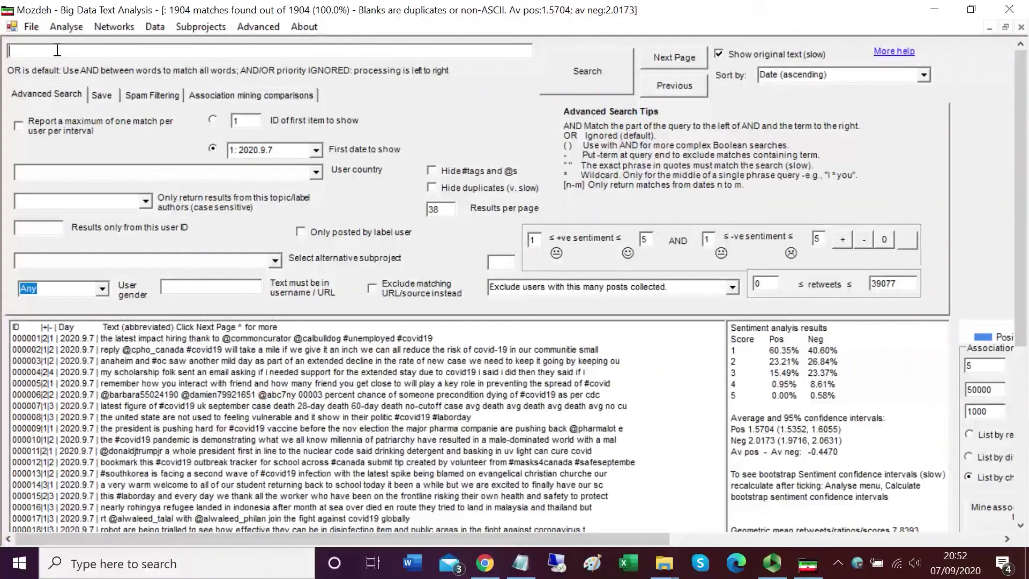
{"action": "type", "text": "mile"}
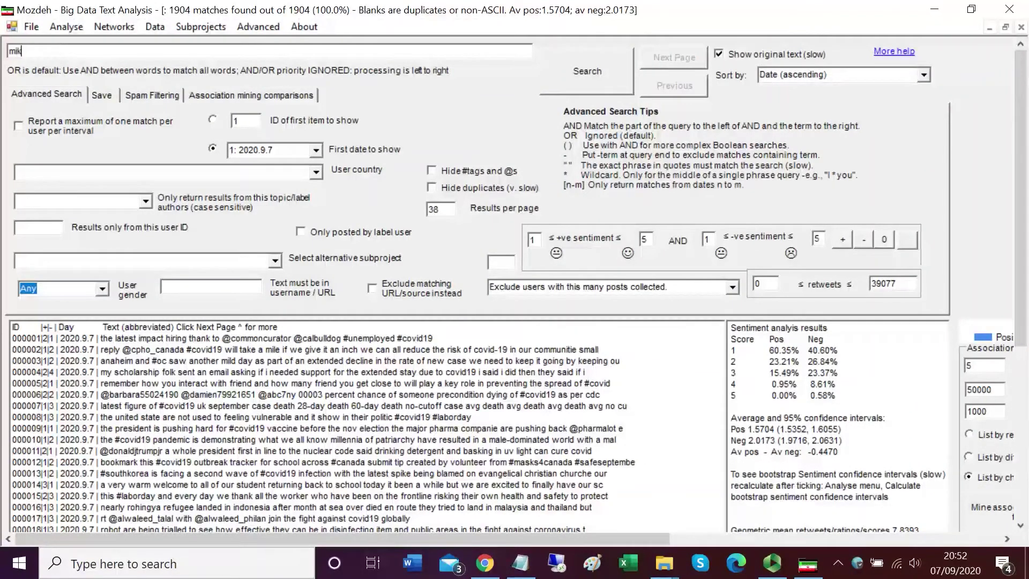
{"action": "left_click", "coordinate": [553, 78]}
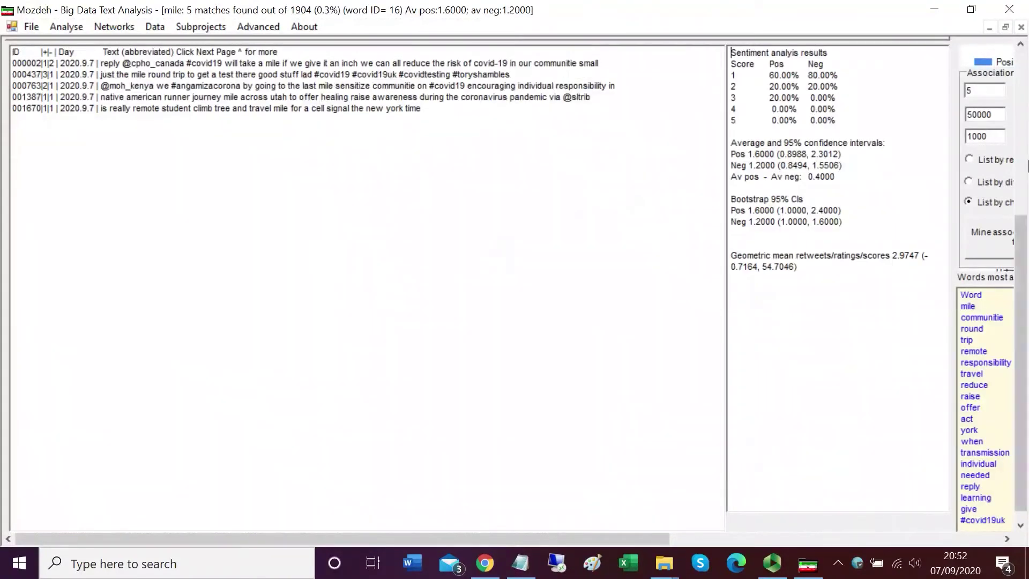
{"action": "mouse_move", "coordinate": [570, 236]}
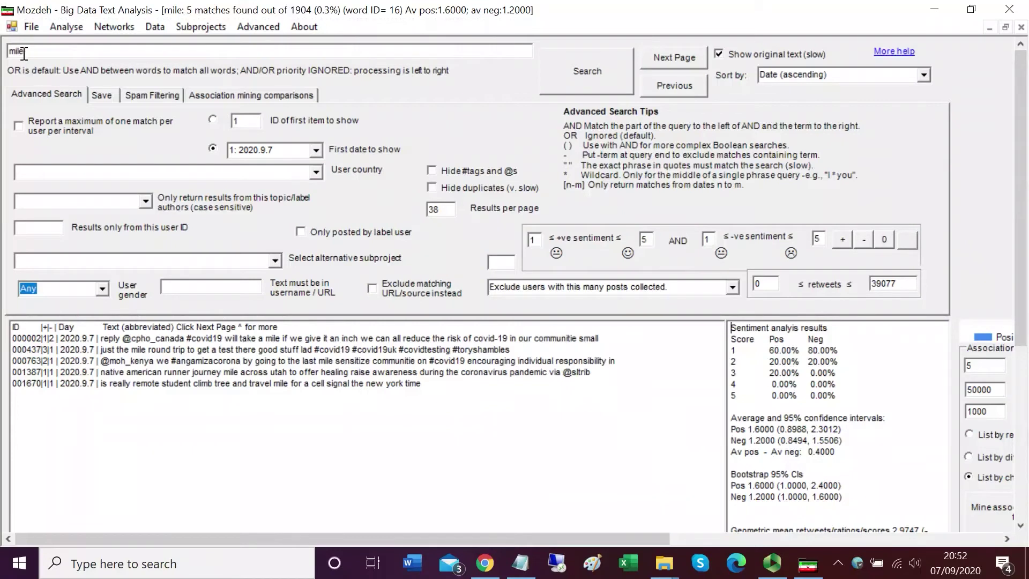
{"action": "left_click_drag", "start_coordinate": [23, 53], "coordinate": [4, 53]}
{"action": "key", "text": "BackSpace"}
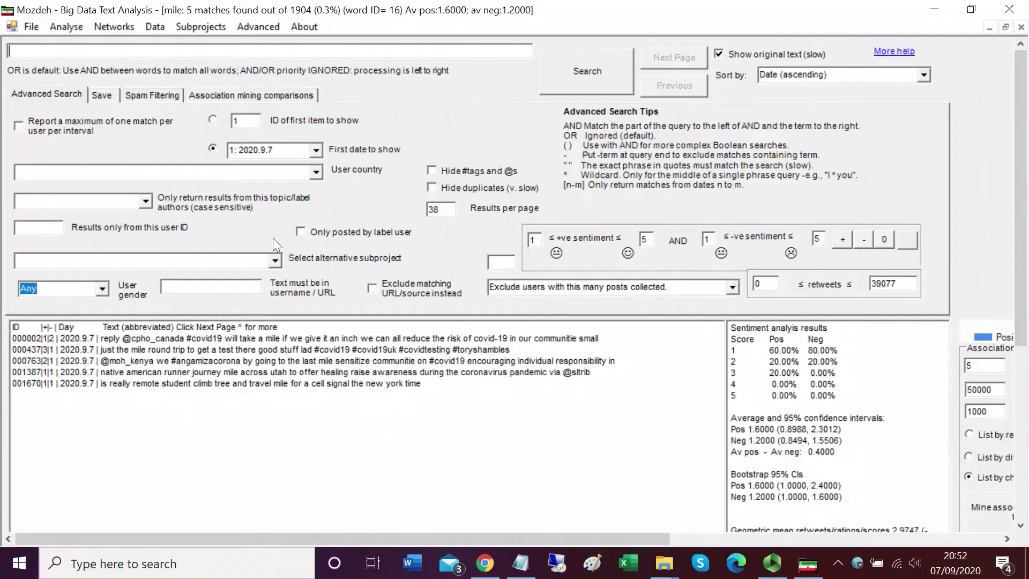
Filter to Female tweeters, downloading gender files, leaving 337 of 1904 tweets (17.7%)
{"action": "left_click", "coordinate": [98, 289]}
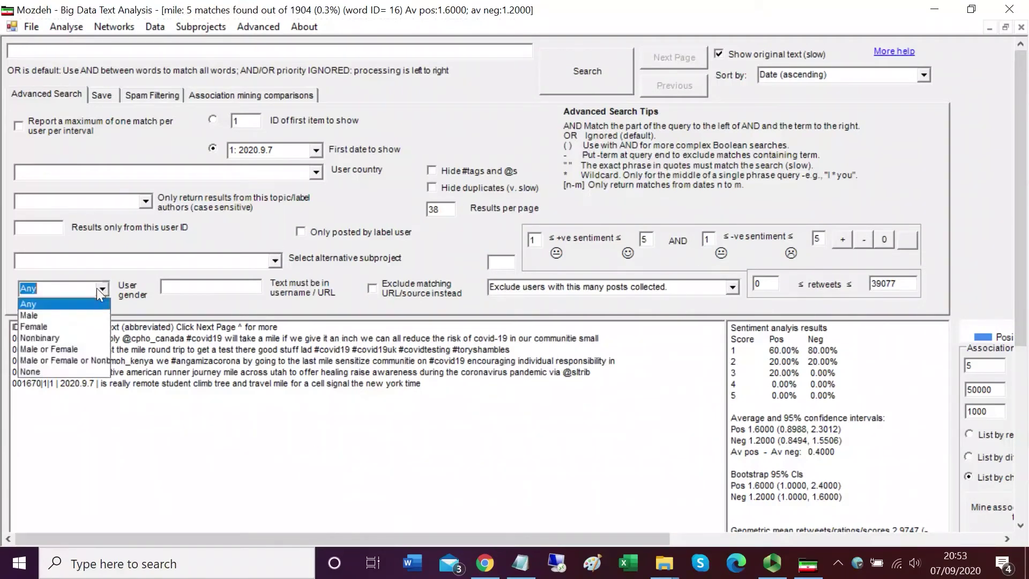
{"action": "left_click", "coordinate": [73, 323]}
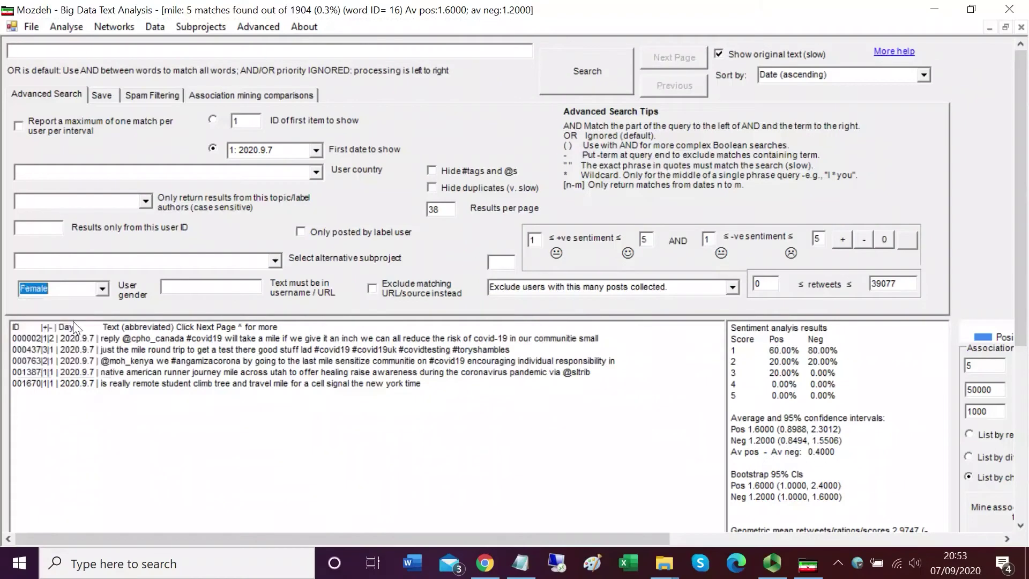
{"action": "left_click", "coordinate": [562, 69]}
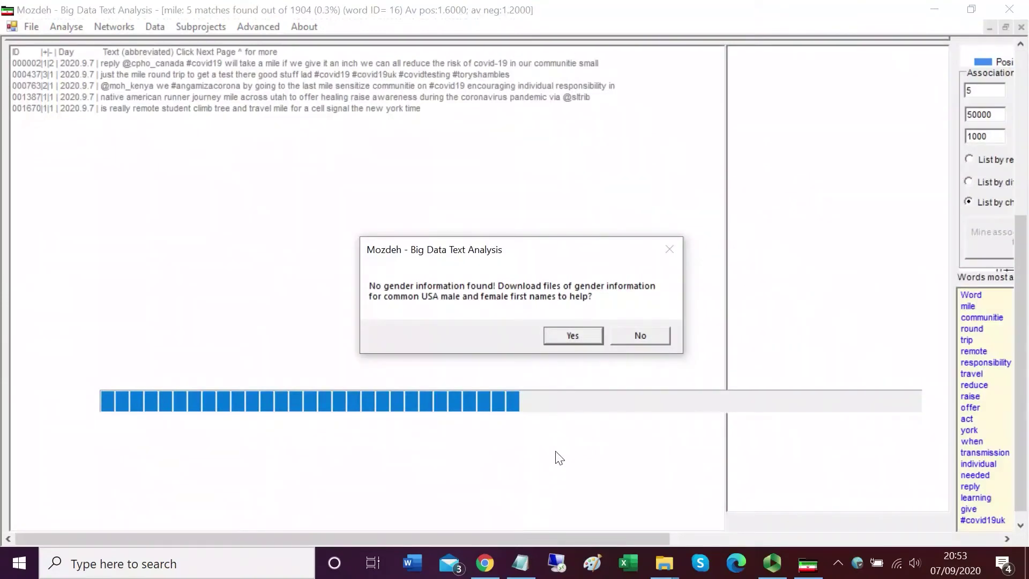
{"action": "left_click", "coordinate": [573, 336]}
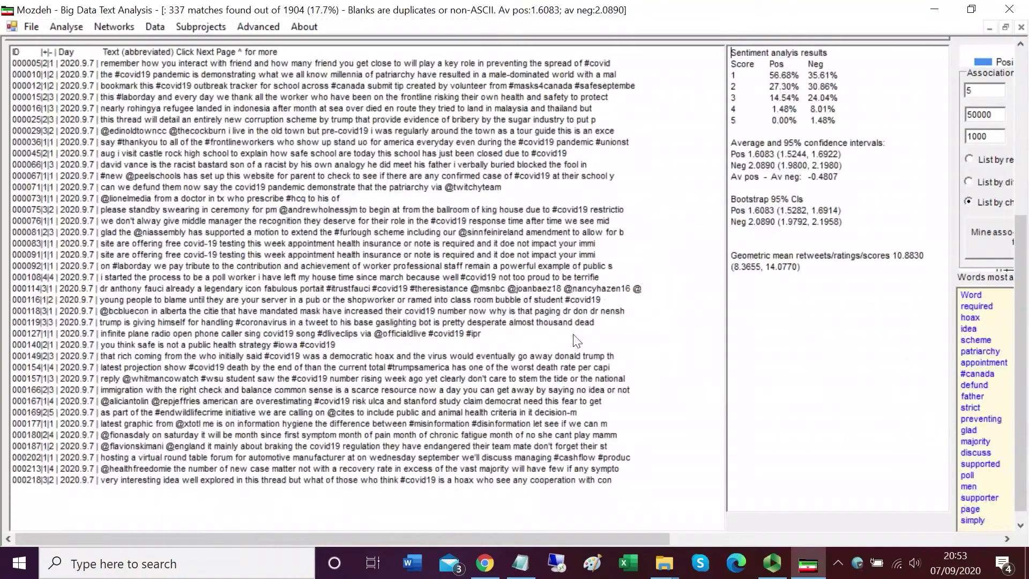
{"action": "left_click_drag", "start_coordinate": [1019, 336], "coordinate": [1021, 171]}
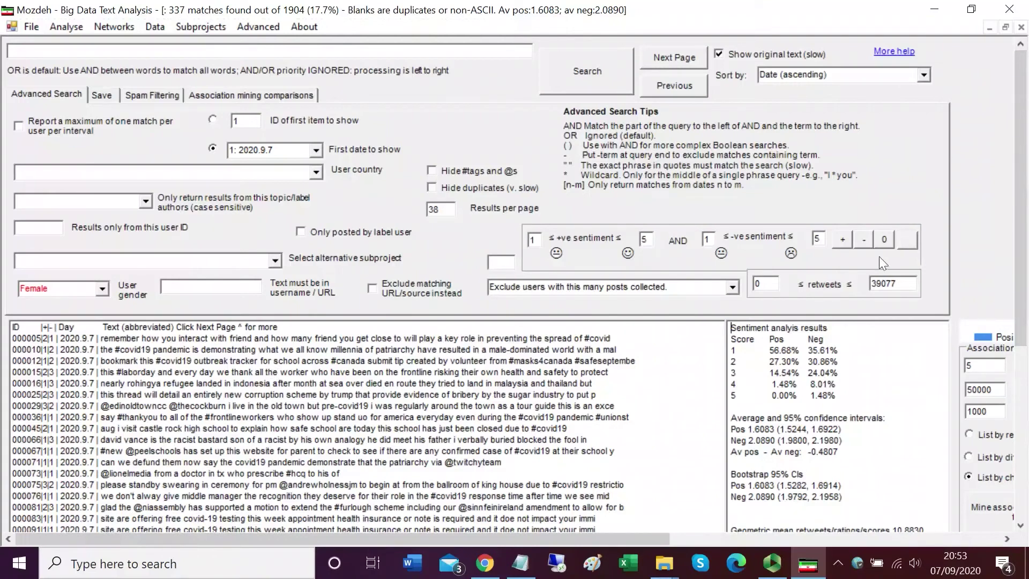
Search any gender with positive 3–5 and negative 1–2 sentiment (228 tweets), then reset sentiment ranges
{"action": "left_click", "coordinate": [102, 292]}
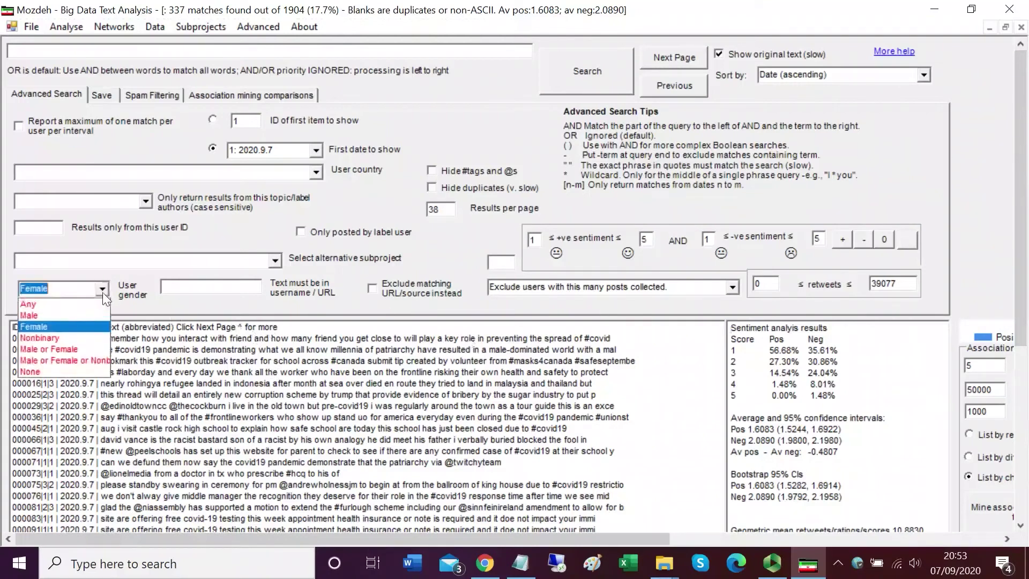
{"action": "left_click", "coordinate": [79, 304]}
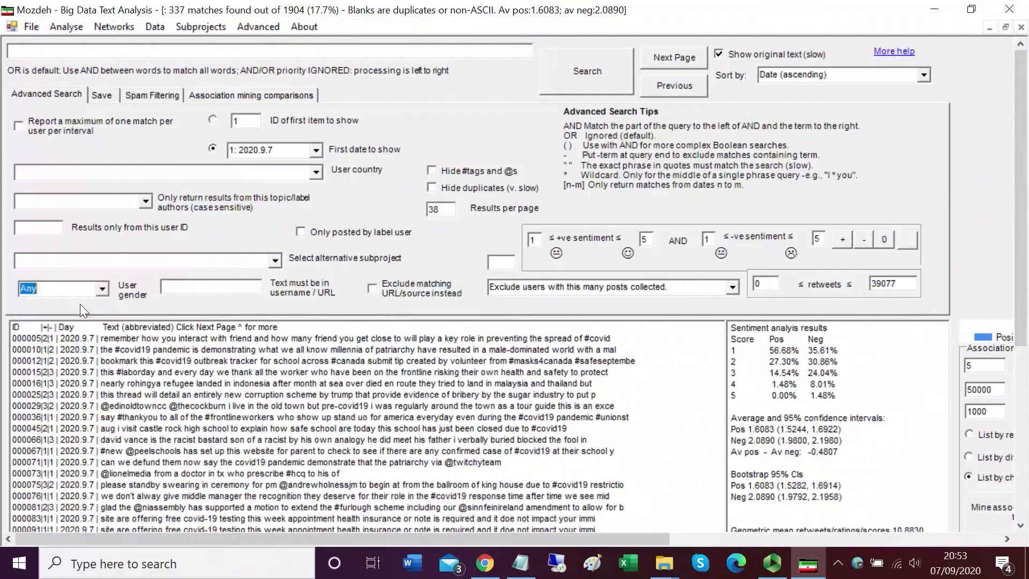
{"action": "left_click", "coordinate": [846, 241]}
{"action": "left_click", "coordinate": [844, 241]}
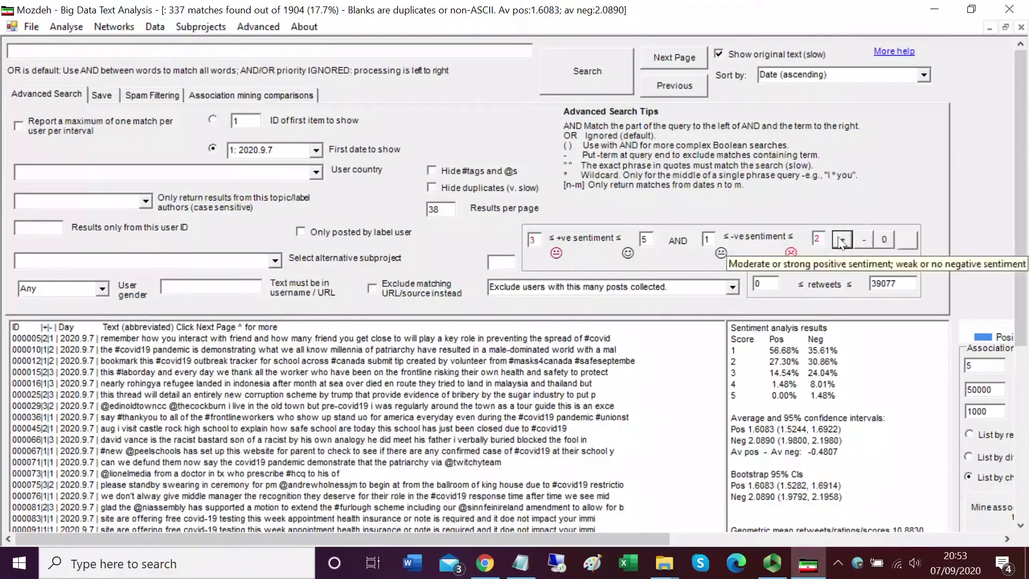
{"action": "left_click", "coordinate": [571, 69]}
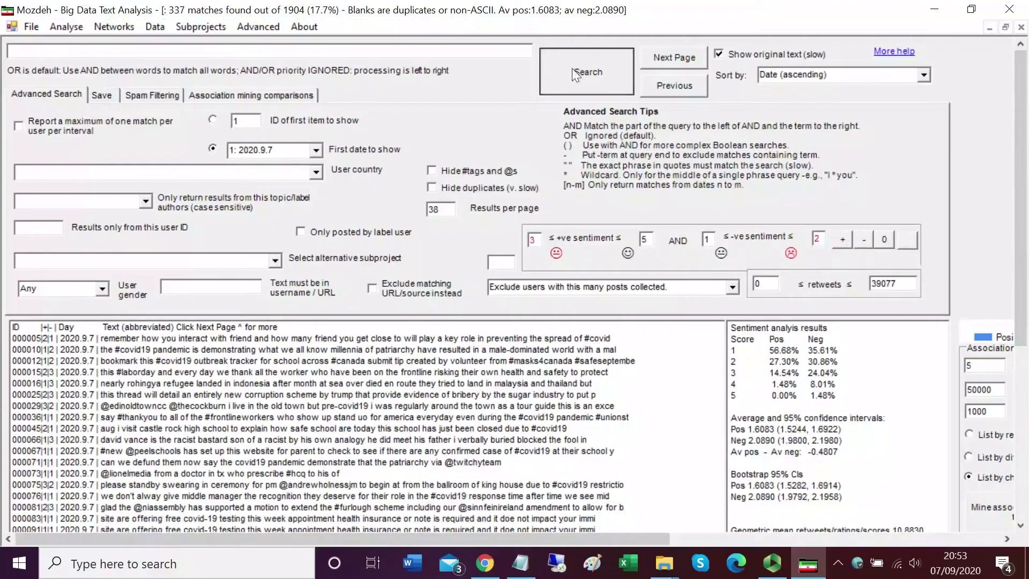
{"action": "left_click", "coordinate": [1024, 173]}
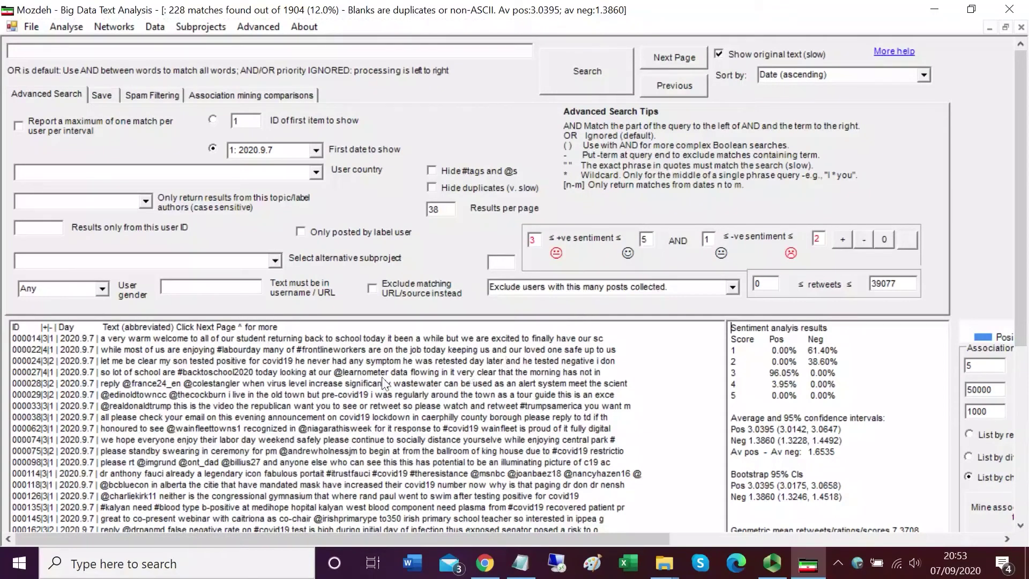
{"action": "left_click", "coordinate": [912, 241]}
Create the sentiment time series graph covering all 1904 posts for 2020.9.7
{"action": "left_click", "coordinate": [69, 25]}
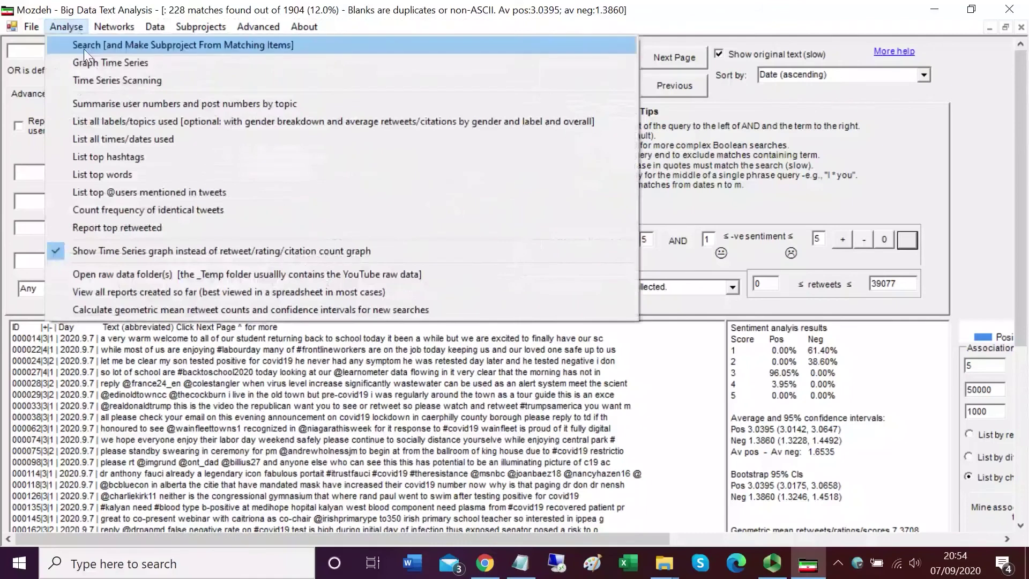
{"action": "left_click", "coordinate": [87, 63]}
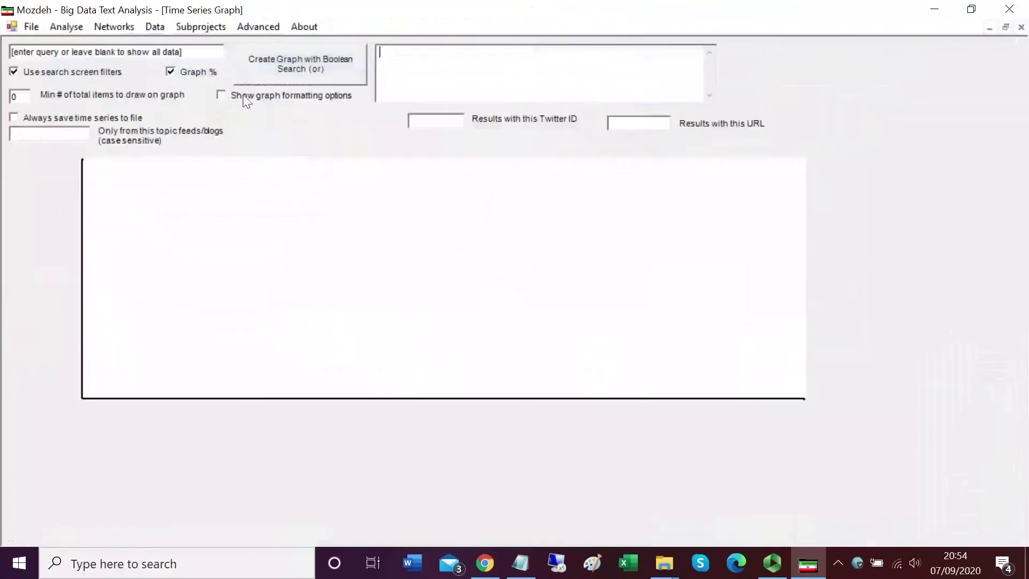
{"action": "left_click", "coordinate": [265, 66]}
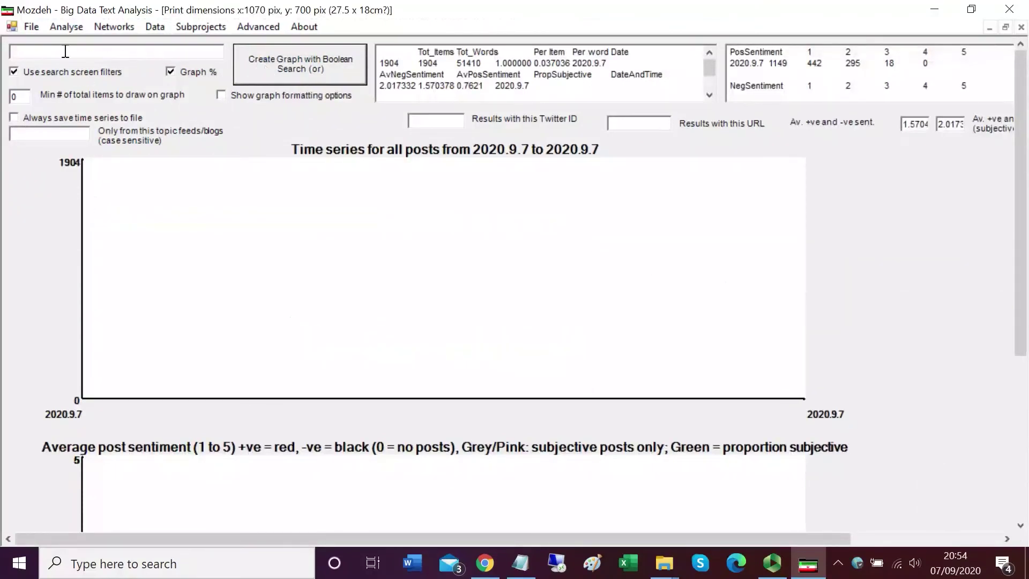
{"action": "left_click", "coordinate": [66, 27]}
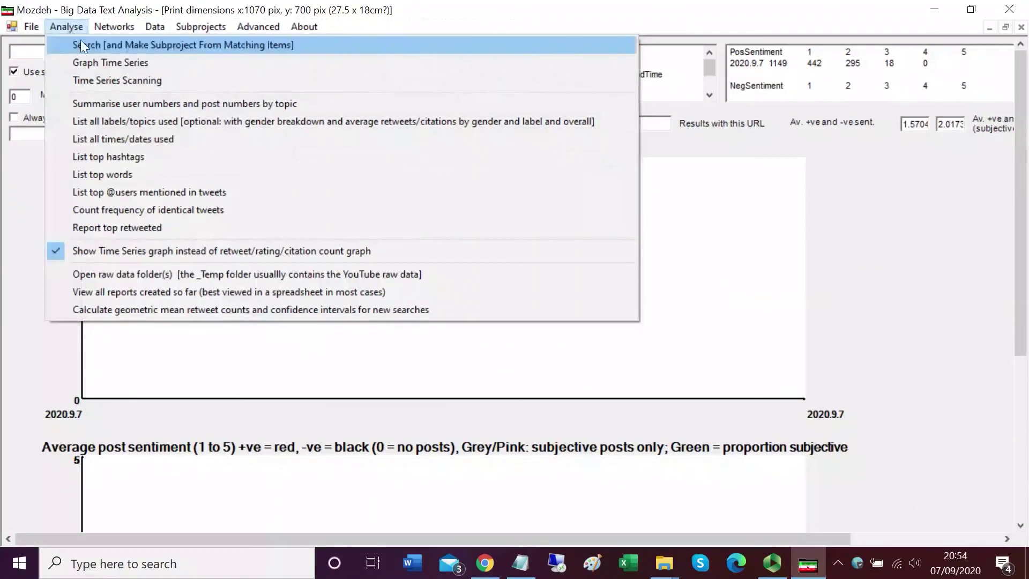
On the Search screen, set User gender to Female and mine associated words, topped by 'or' and 'trust'
{"action": "left_click", "coordinate": [80, 45]}
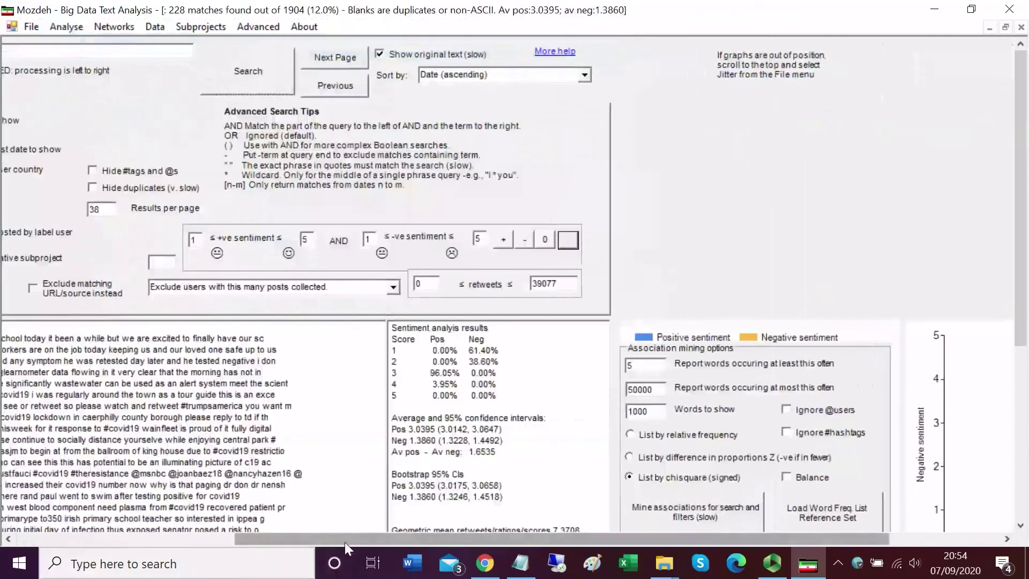
{"action": "left_click_drag", "start_coordinate": [345, 540], "coordinate": [78, 553]}
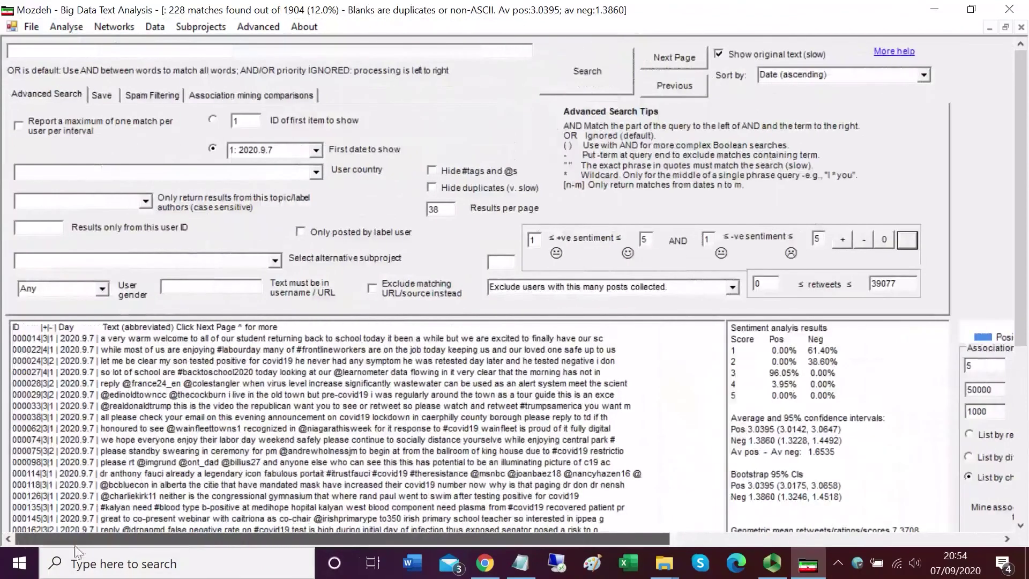
{"action": "left_click", "coordinate": [101, 287]}
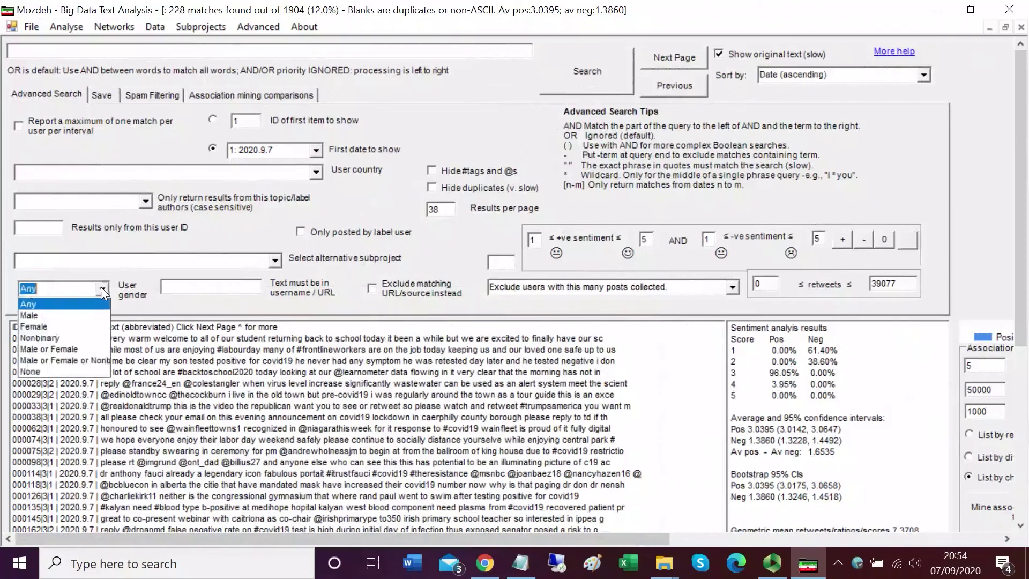
{"action": "left_click", "coordinate": [81, 327]}
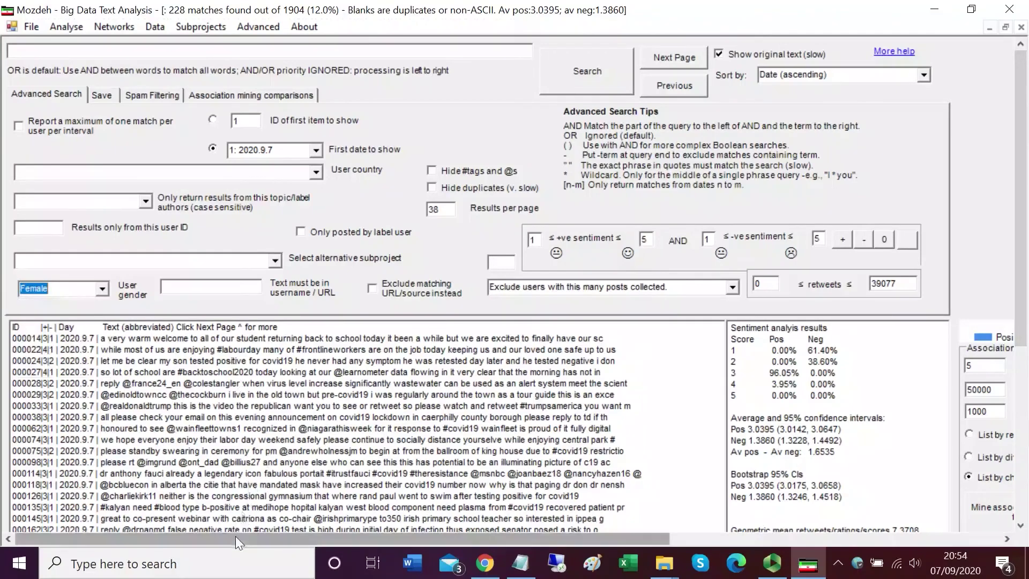
{"action": "left_click_drag", "start_coordinate": [236, 536], "coordinate": [568, 558]}
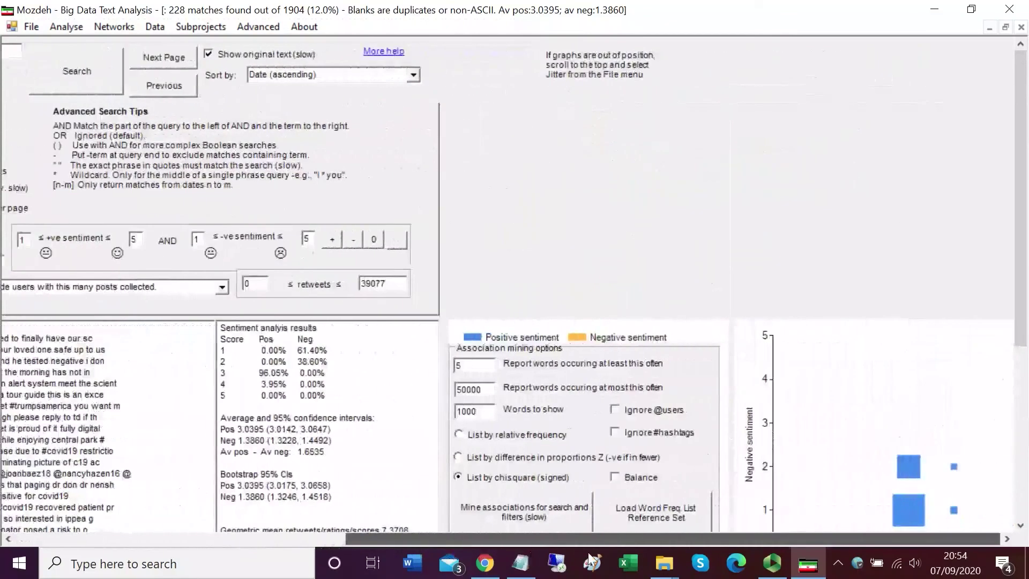
{"action": "left_click_drag", "start_coordinate": [1021, 156], "coordinate": [1023, 349]}
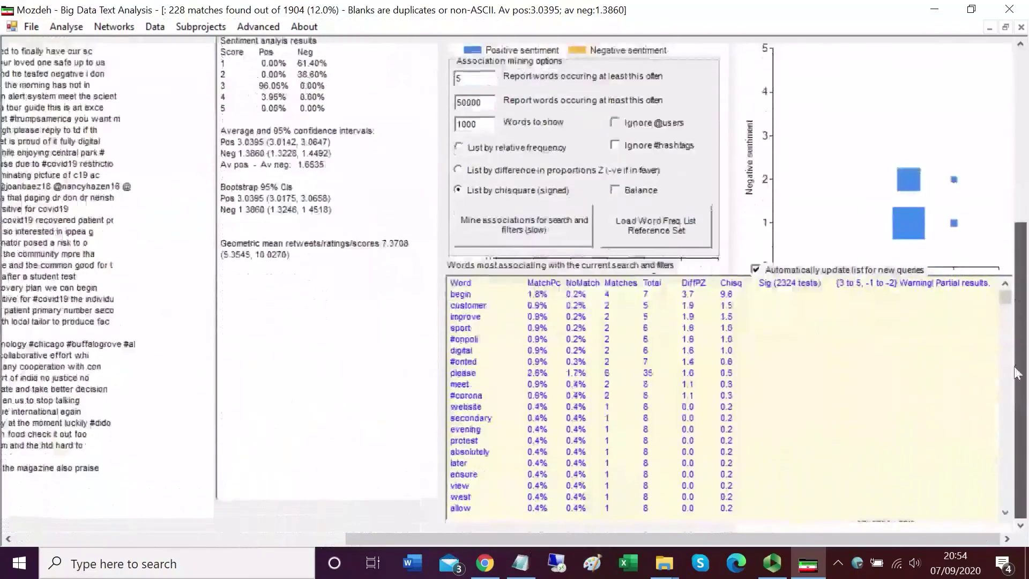
{"action": "left_click", "coordinate": [533, 222]}
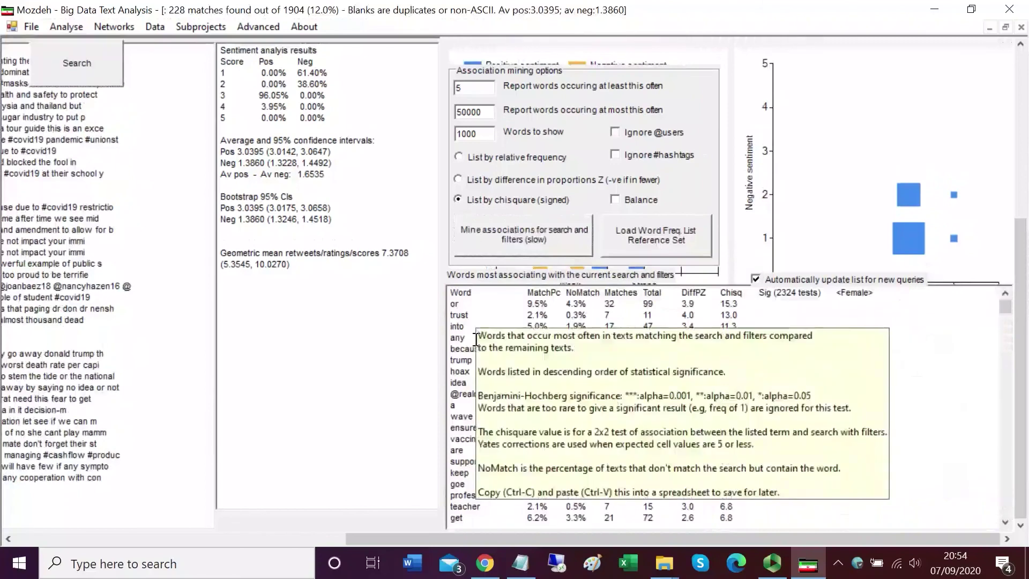